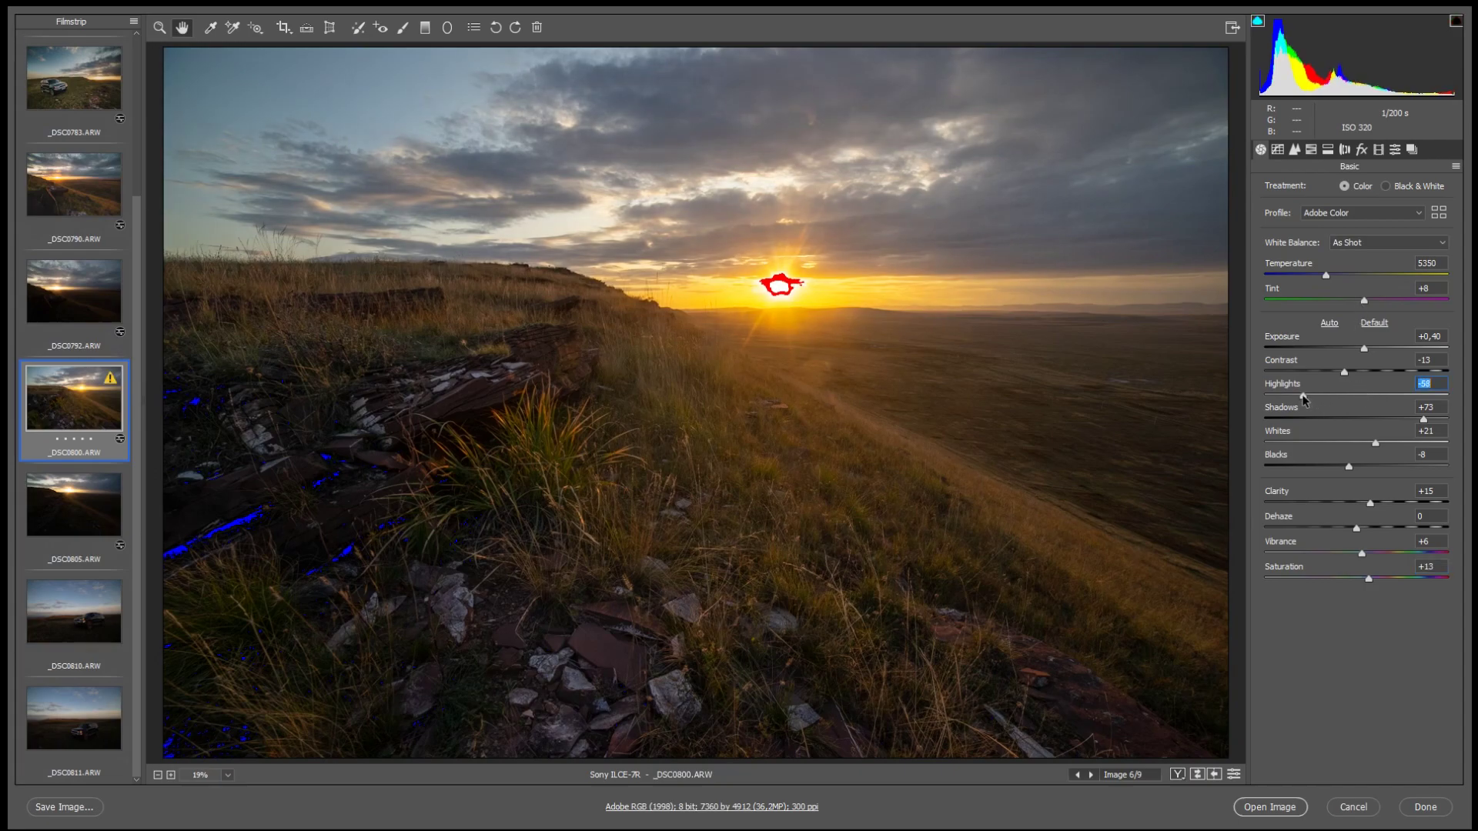
# Shape an S-curve on the RGB point tone curve, with the black point lifted to output 29 and the white point lowered.
pyautogui.click(1277, 151)
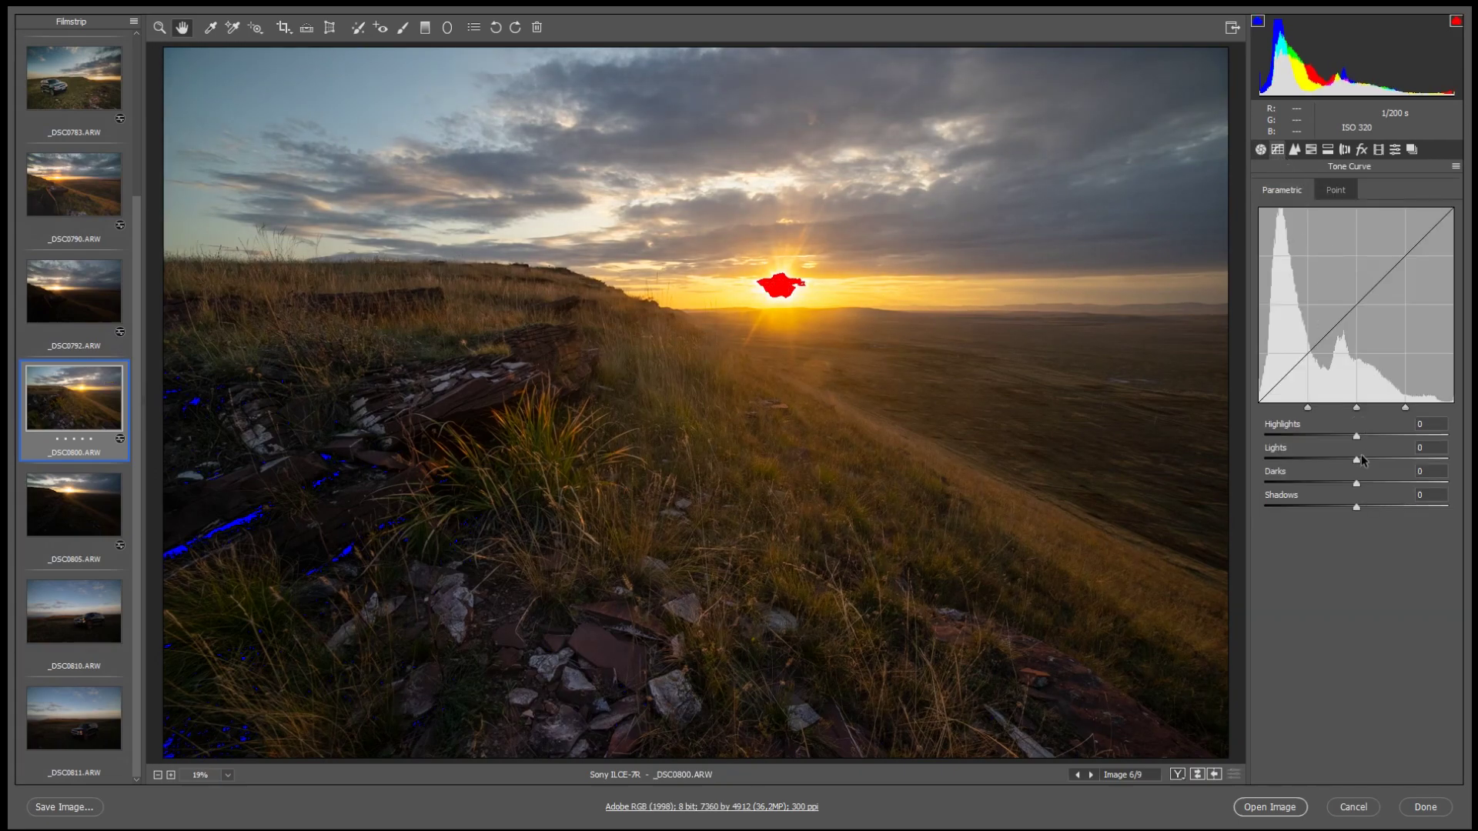
pyautogui.click(1346, 193)
pyautogui.moveTo(1259, 454); pyautogui.dragTo(1259, 441)
pyautogui.moveTo(1452, 262); pyautogui.dragTo(1452, 271)
pyautogui.moveTo(1260, 441); pyautogui.dragTo(1297, 421)
pyautogui.moveTo(1355, 379); pyautogui.dragTo(1353, 366)
pyautogui.click(1420, 291)
pyautogui.moveTo(1294, 420); pyautogui.dragTo(1253, 437)
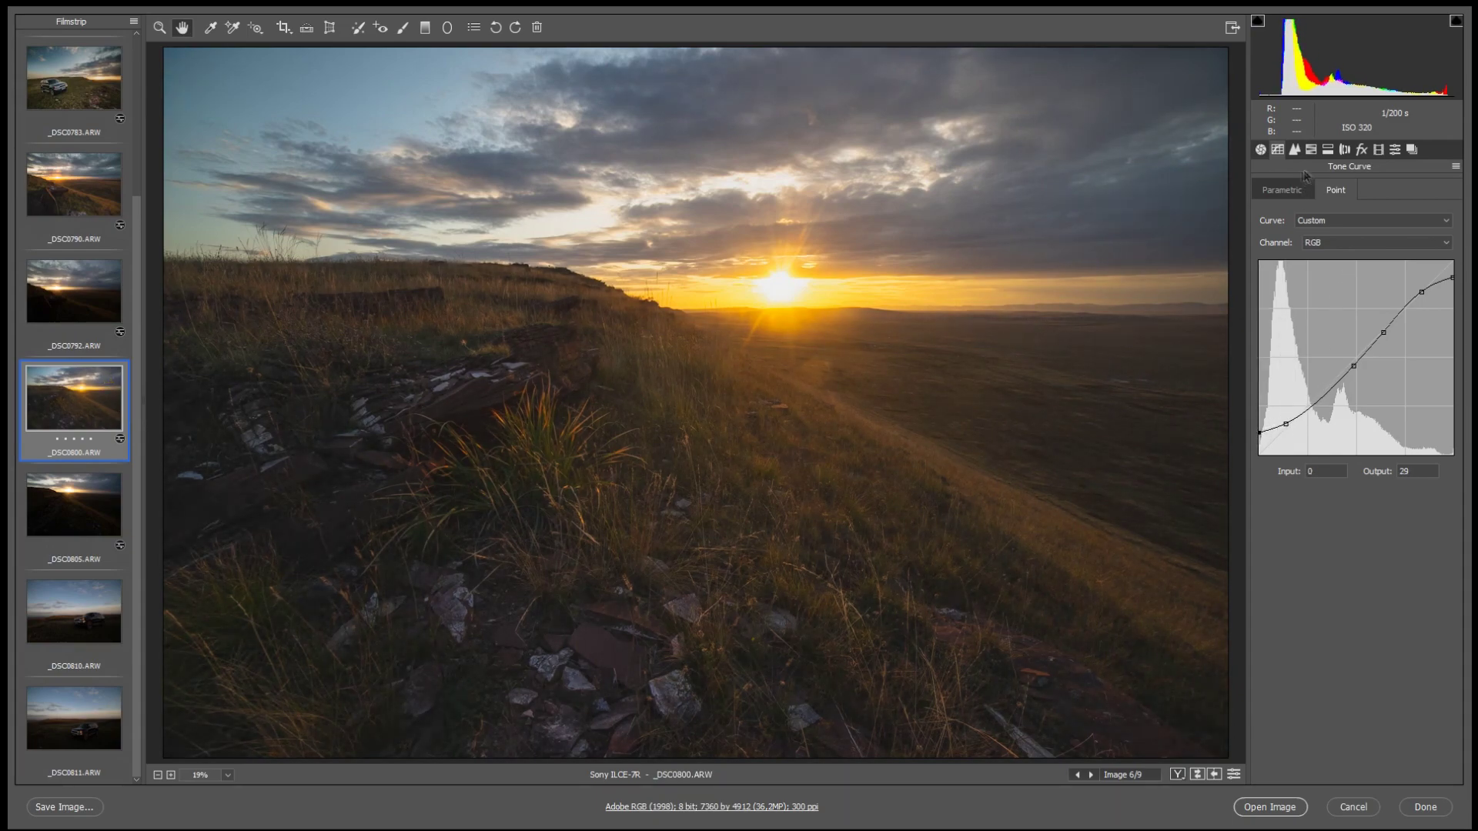
# Set Exposure to +0.75 and Highlights to -43, and raise the sharpening Amount to 68.
pyautogui.click(1260, 150)
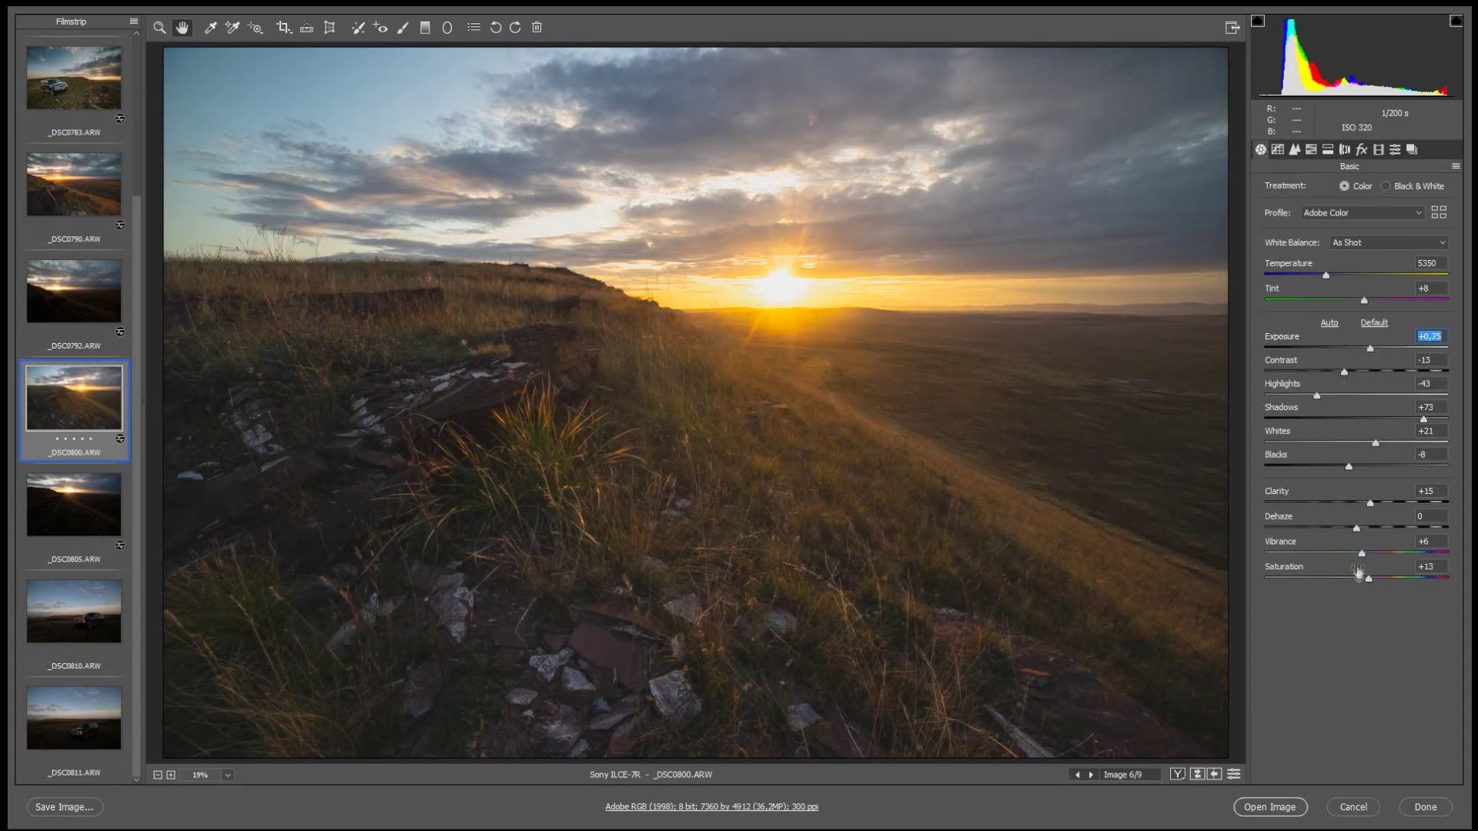
pyautogui.hotkey('ctrl', 'alt', '3')
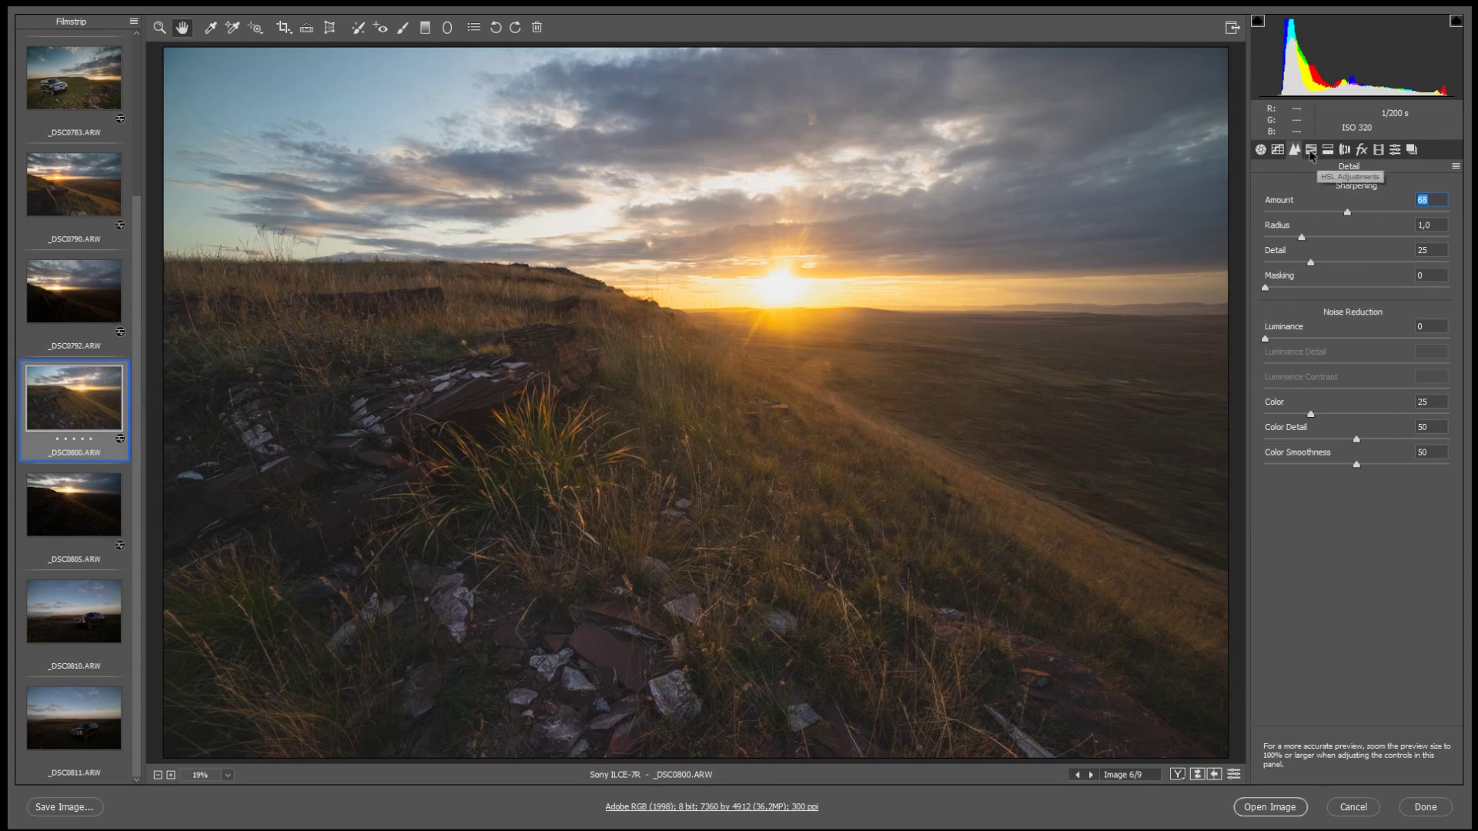
# In HSL, lower the Blues luminance to -57 and the Aquas slightly, and try hue shifts of Oranges +22 and Yellows -4.
pyautogui.hotkey('ctrl', 'alt', '4')
pyautogui.click(1306, 369)
pyautogui.click(1349, 350)
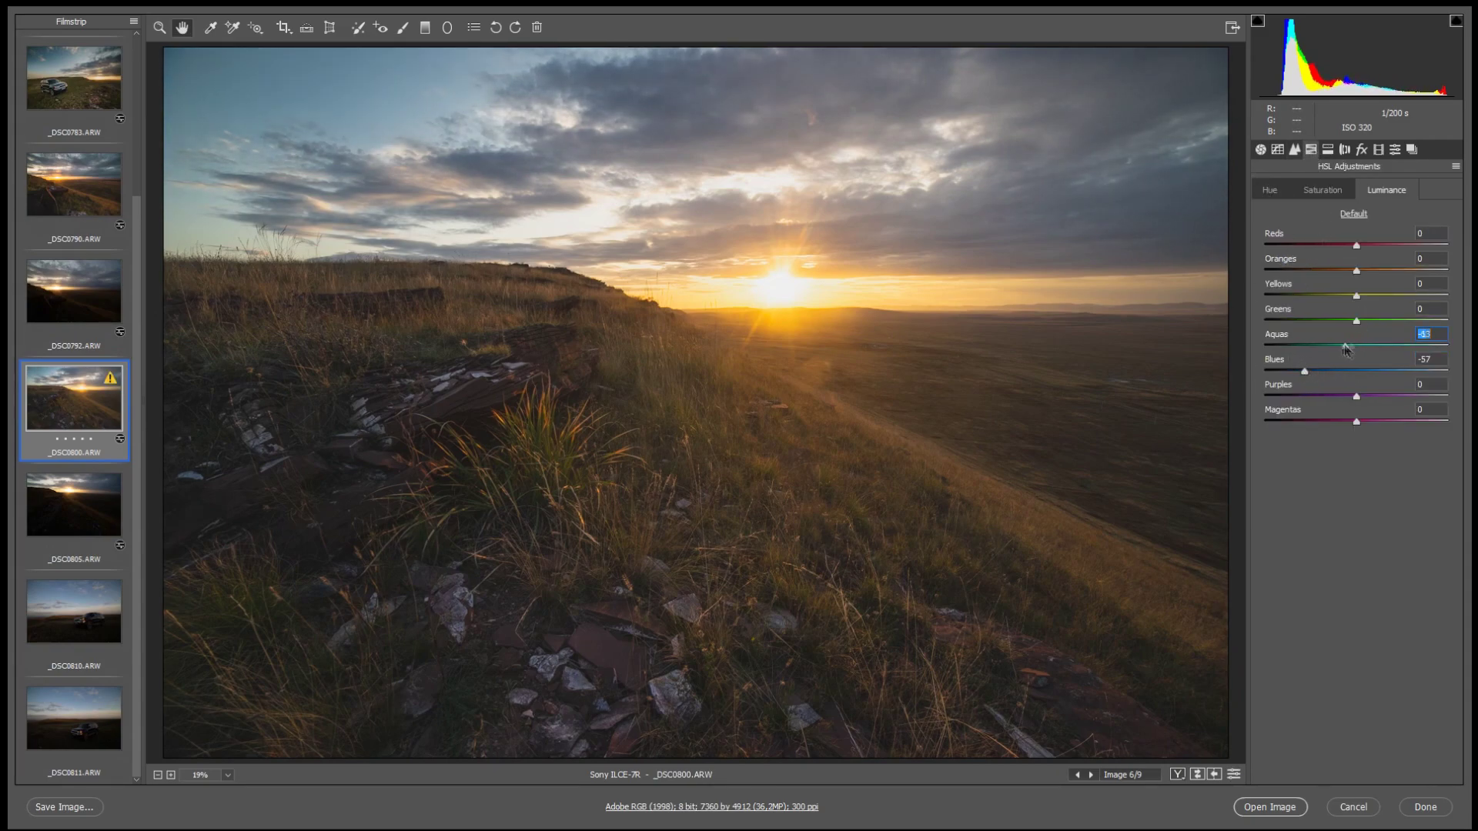
pyautogui.click(1323, 189)
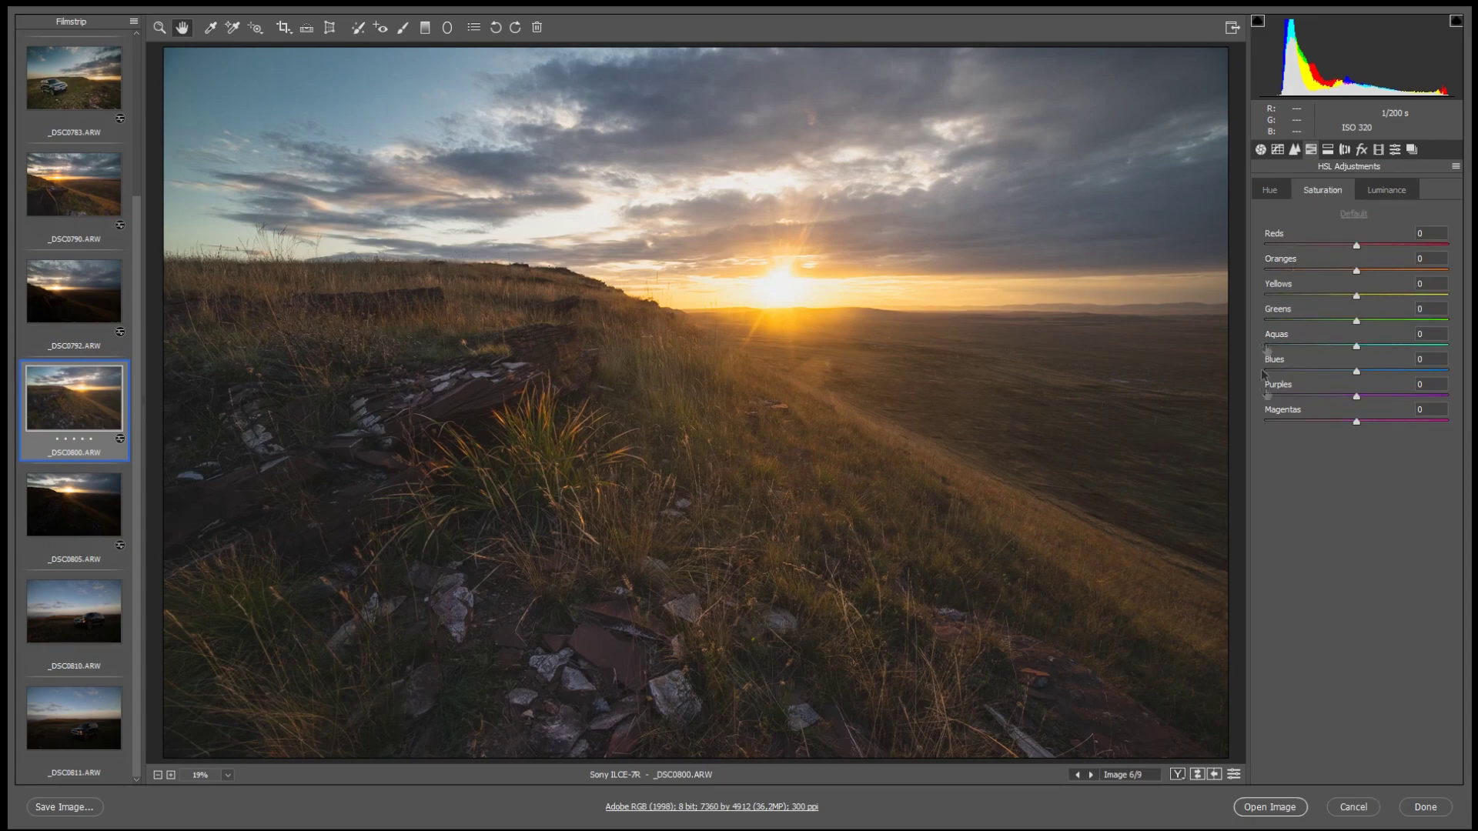
pyautogui.click(1270, 190)
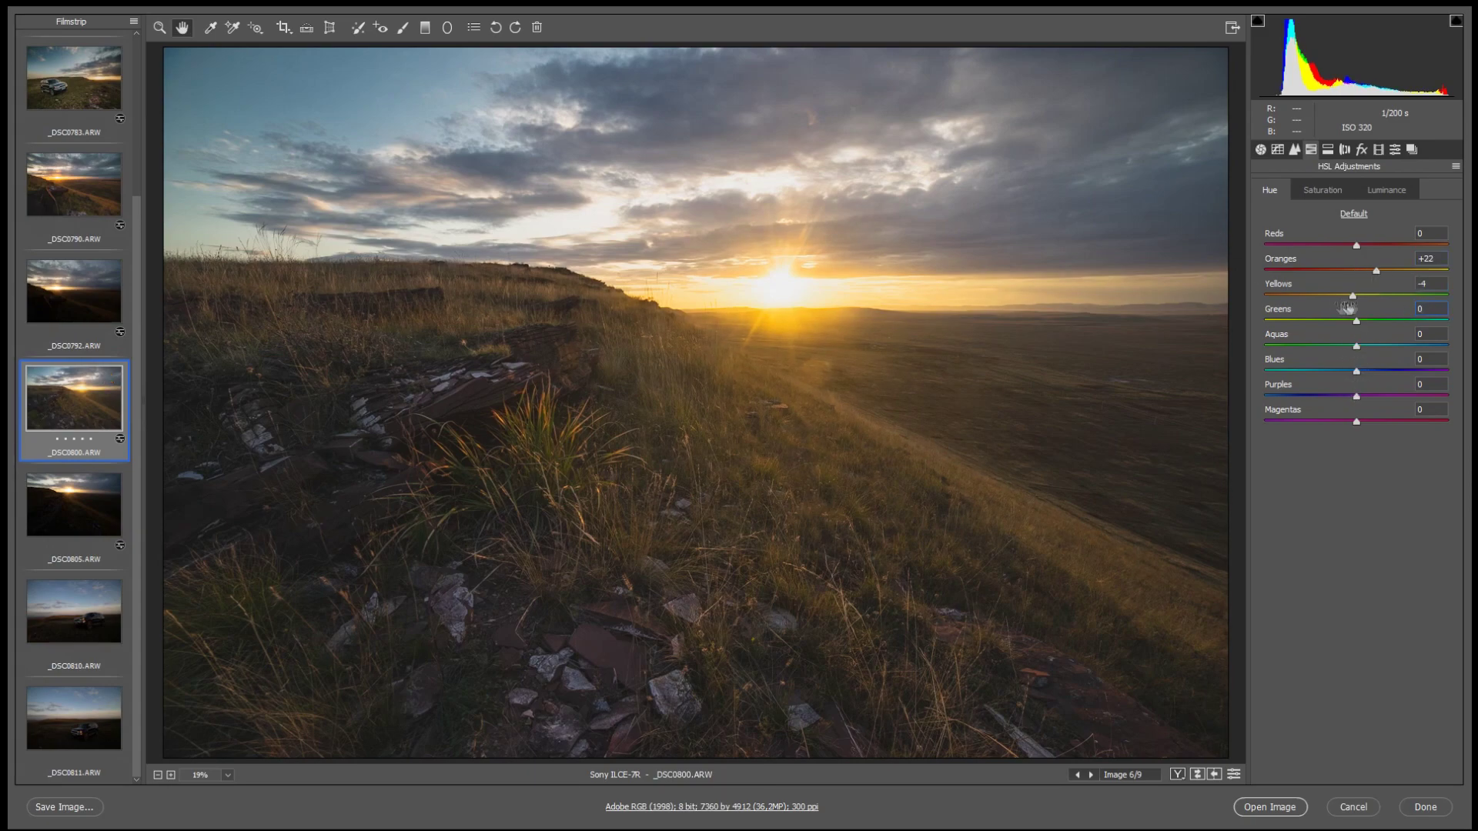
# Add a tilted graduated filter from the upper sky to the slope below the sun, with Exposure -0.35 and Highlights +16.
pyautogui.click(425, 27)
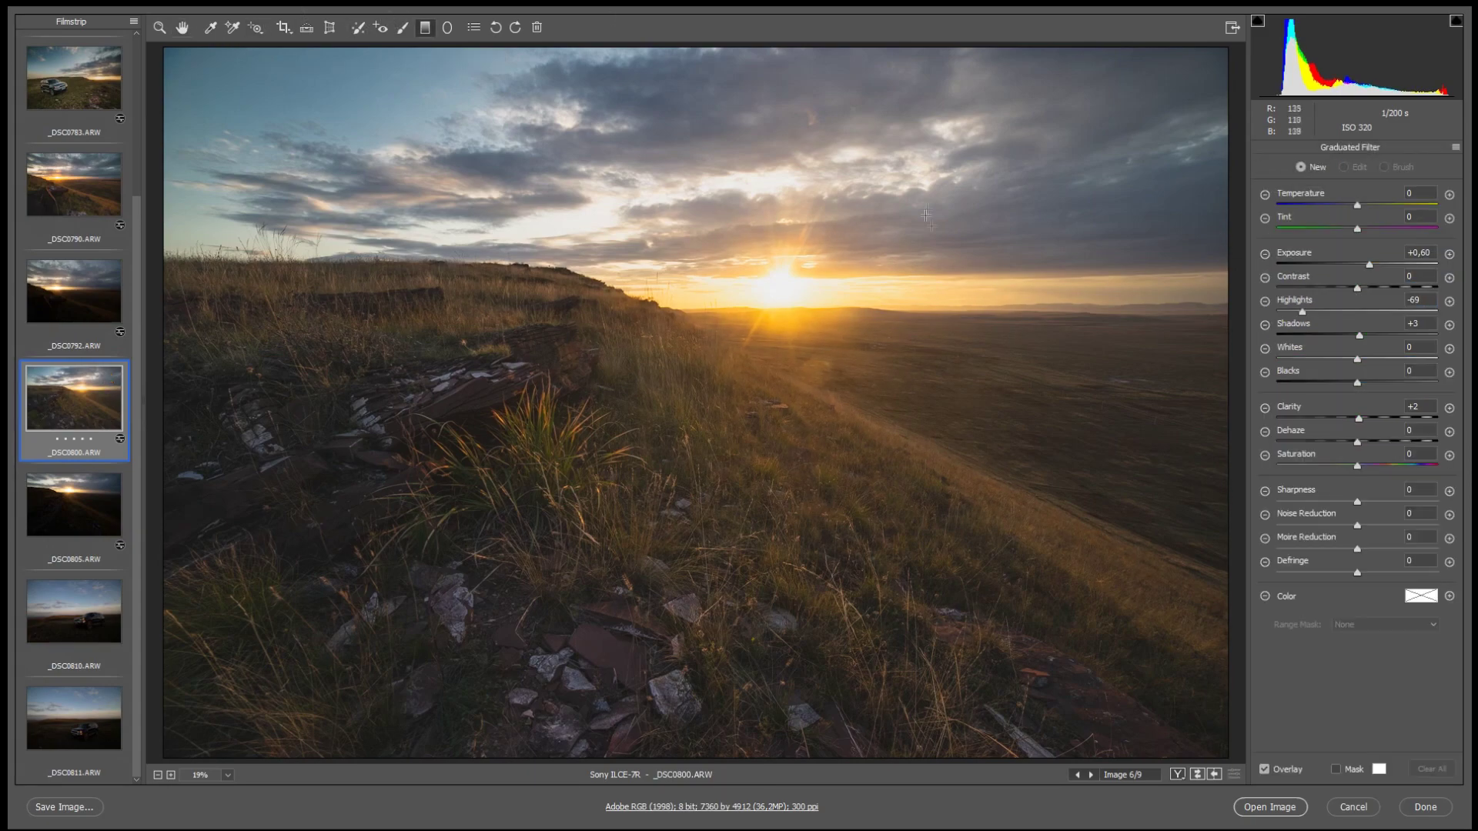
pyautogui.moveTo(914, 160); pyautogui.dragTo(784, 455)
pyautogui.moveTo(1362, 265); pyautogui.dragTo(1357, 265)
pyautogui.moveTo(1303, 312); pyautogui.dragTo(1351, 265)
pyautogui.moveTo(783, 455); pyautogui.dragTo(832, 410)
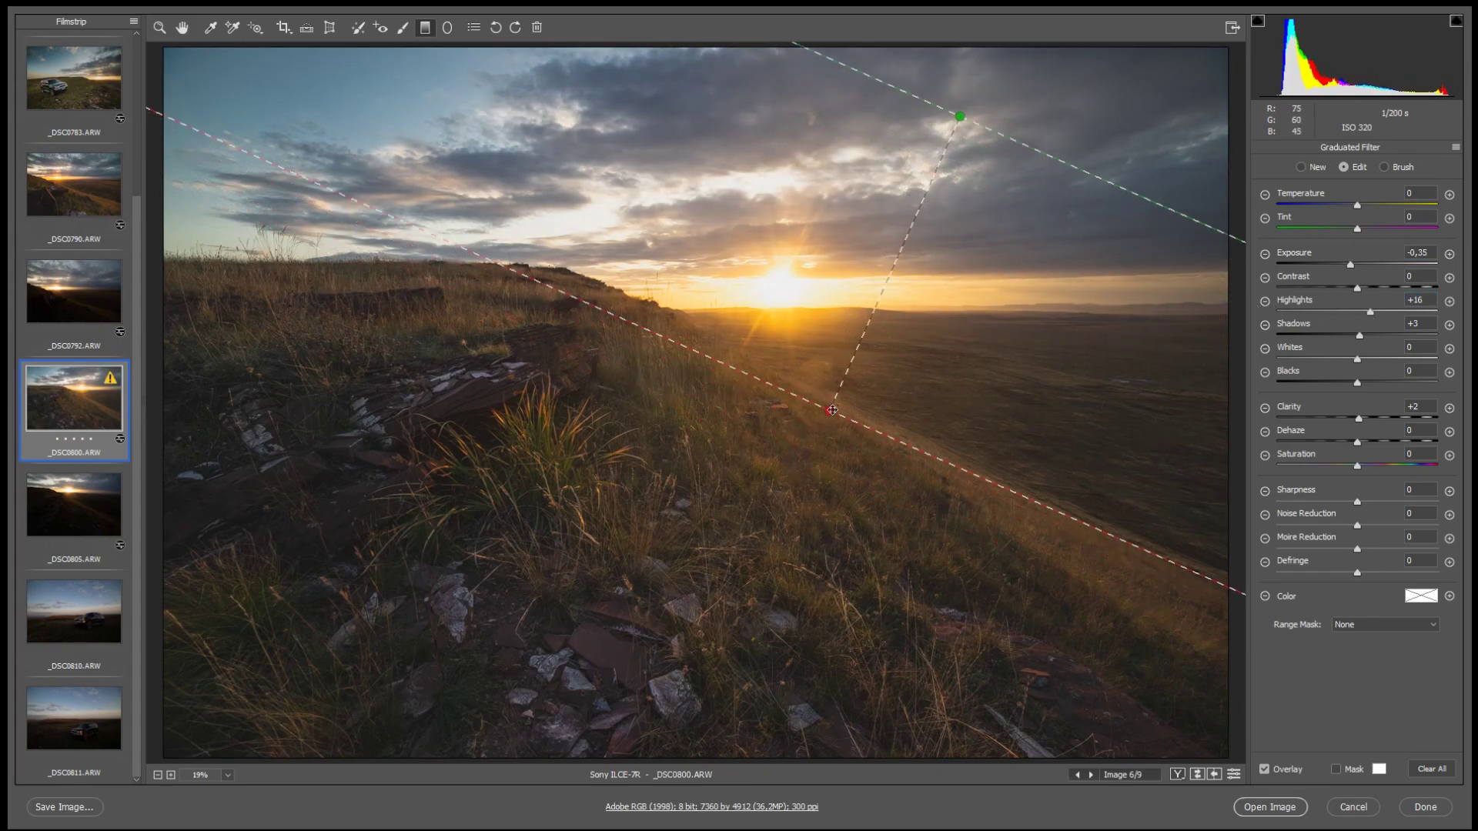
pyautogui.moveTo(960, 116); pyautogui.dragTo(928, 94)
# Add a graduated filter from the rocky foreground up to the ridge, with Exposure +0.70, Highlights +24 and Shadows -20.
pyautogui.moveTo(399, 627)
pyautogui.mouseDown()
pyautogui.moveTo(496, 443)
pyautogui.moveTo(522, 267)
pyautogui.mouseUp()
pyautogui.moveTo(1350, 265); pyautogui.dragTo(1376, 312)
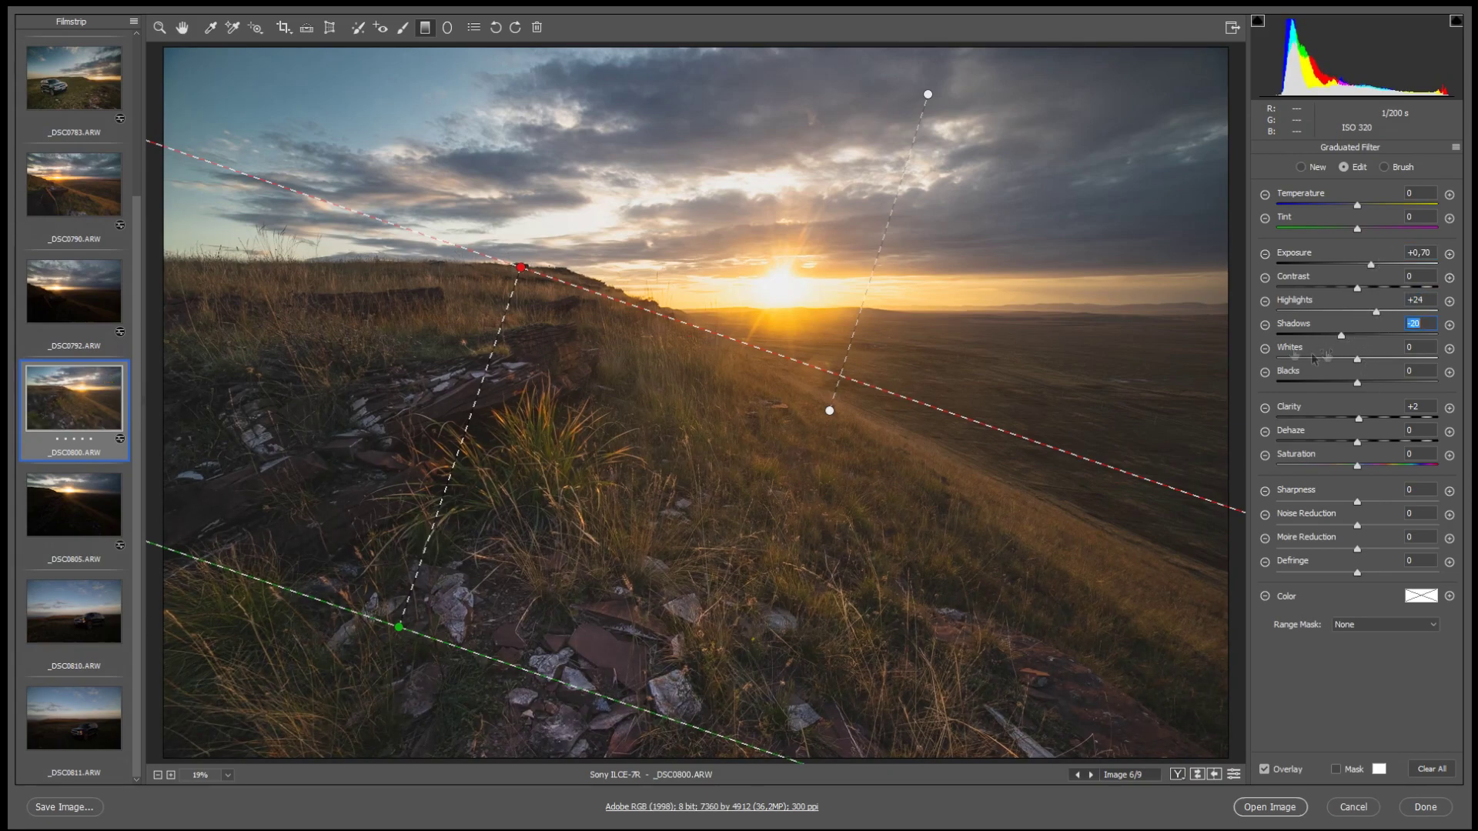
# Set the global Highlights to -33, Shadows to +64 and Saturation to +5.
pyautogui.press('h')
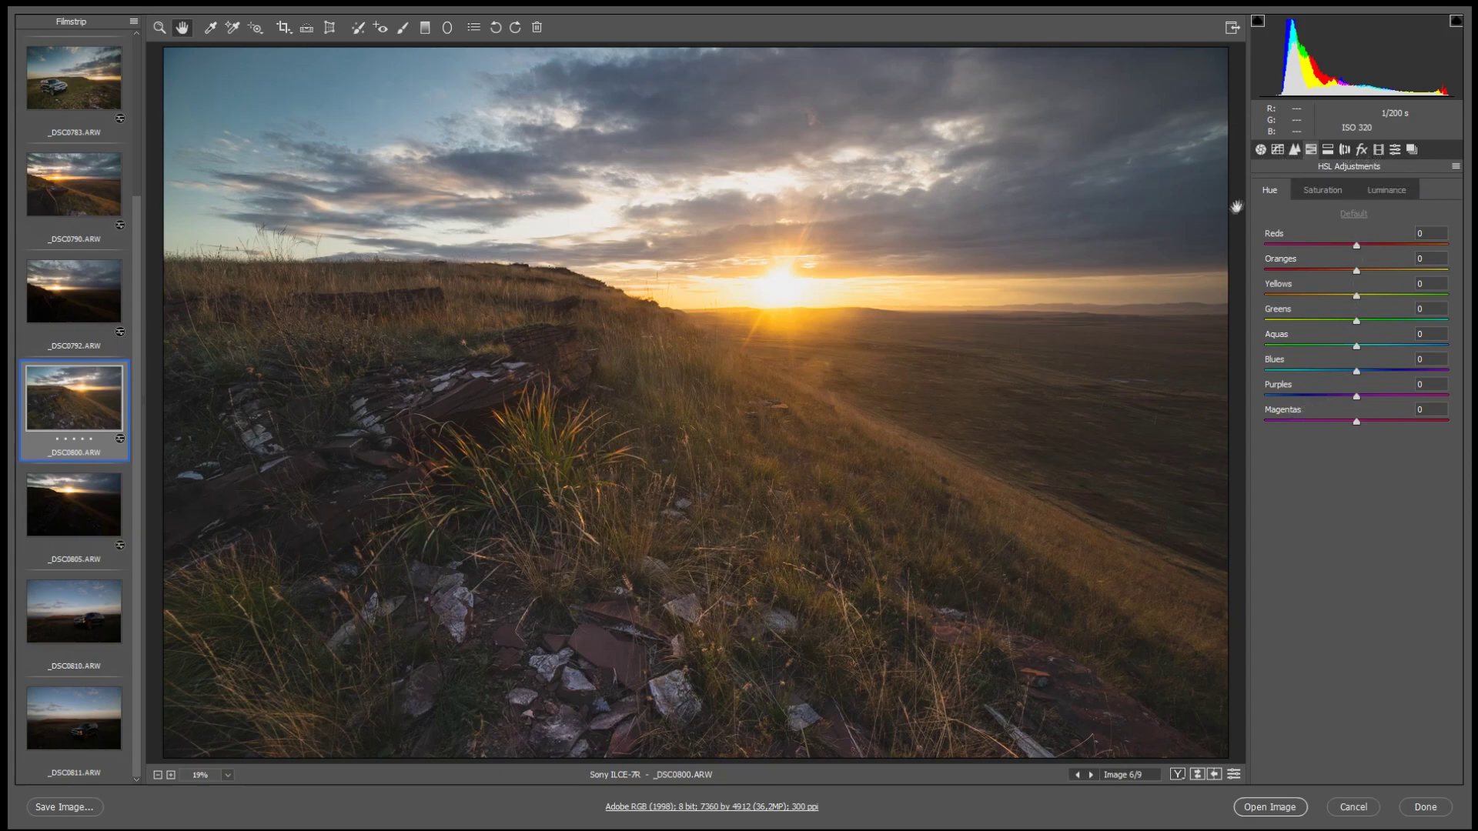
pyautogui.click(1260, 149)
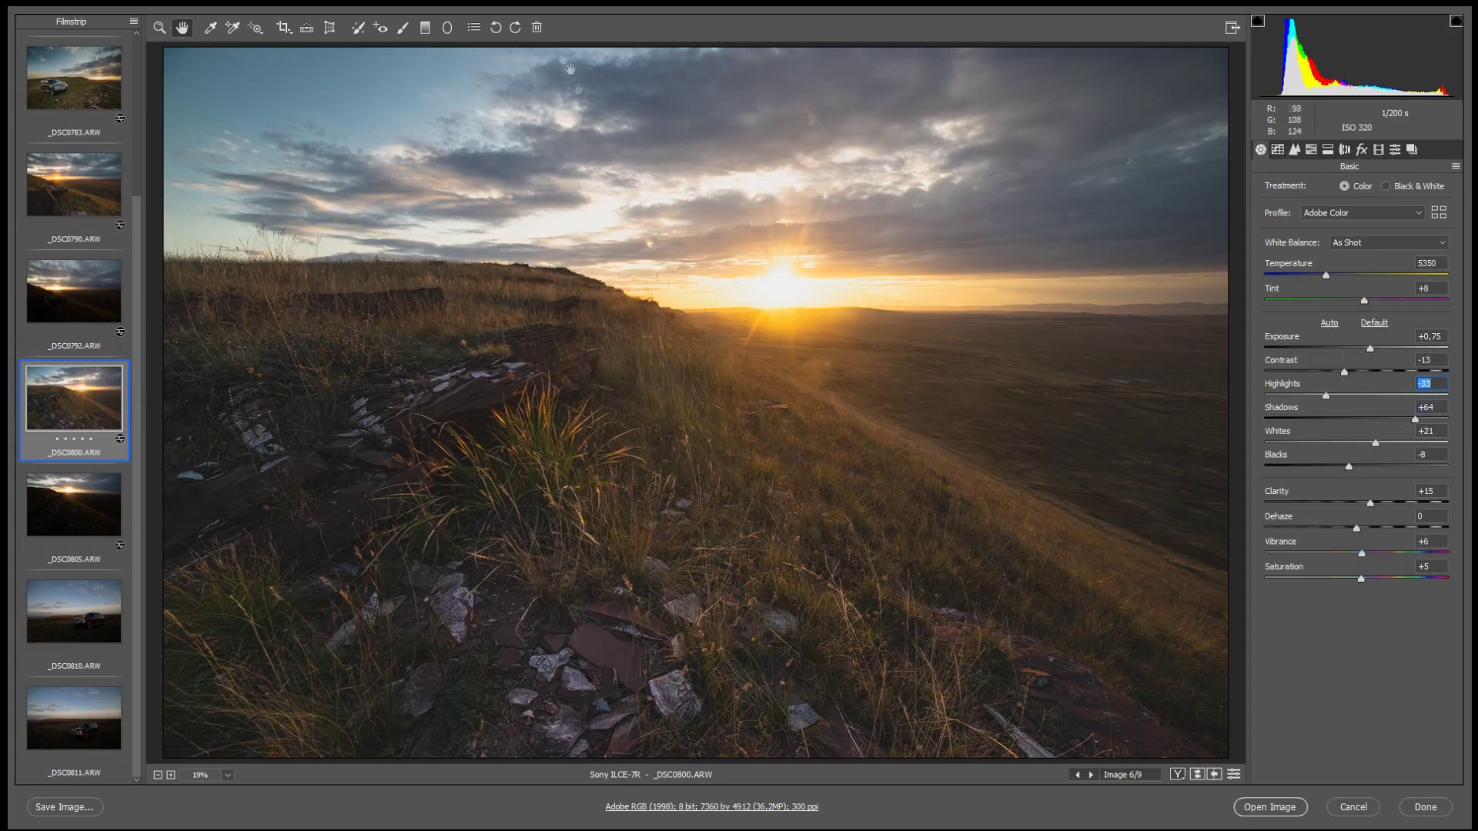
# Paint an Adjustment Brush over the sunlit slopes with Exposure +1.05 and Highlights +18, and erase mask overspill around the sun.
pyautogui.press('j')
pyautogui.moveTo(1366, 263); pyautogui.dragTo(1352, 264)
pyautogui.moveTo(1371, 312); pyautogui.dragTo(1341, 312)
pyautogui.press('k')
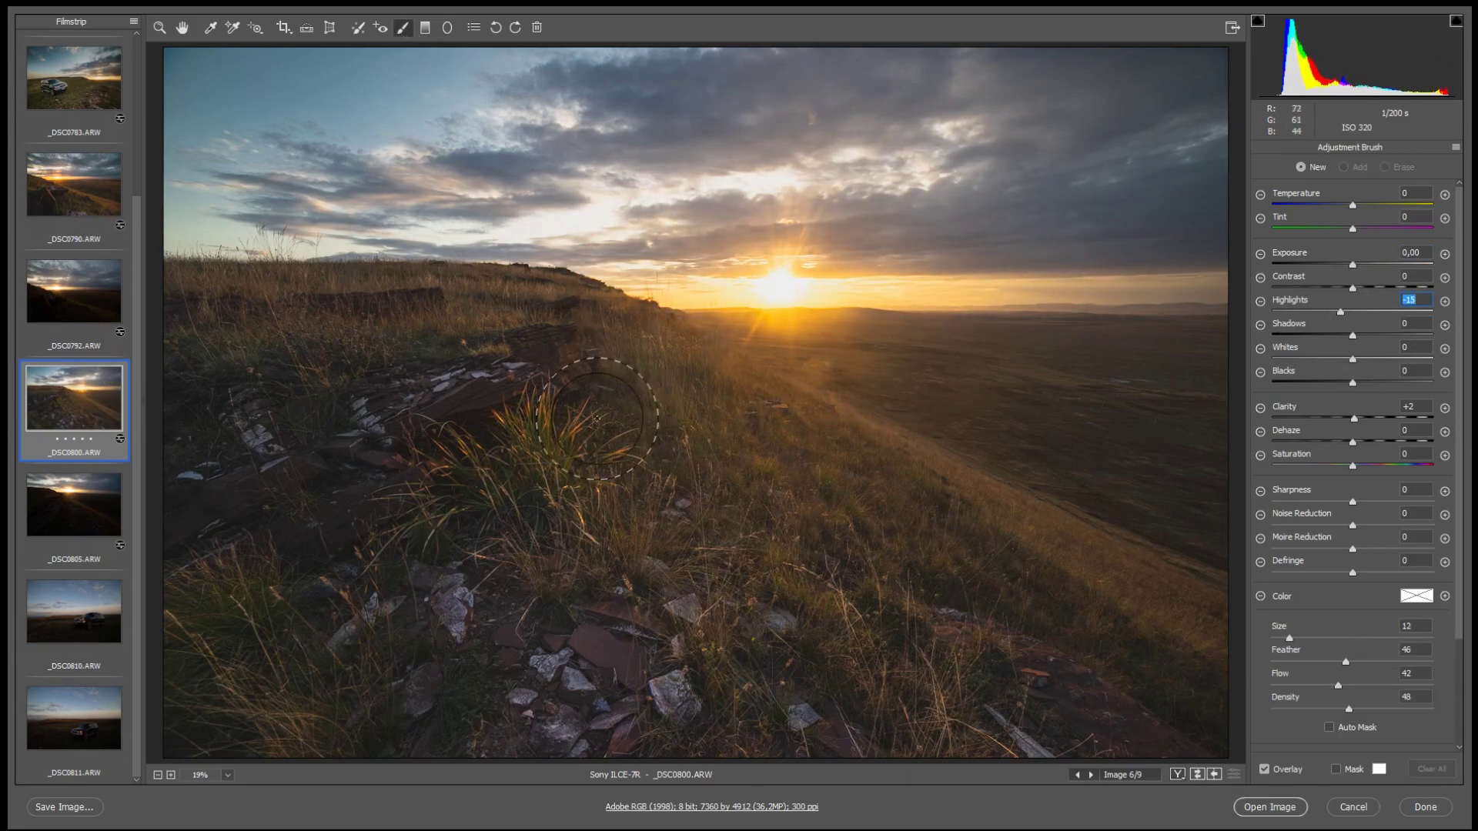
pyautogui.click(638, 364)
pyautogui.moveTo(1353, 265); pyautogui.dragTo(1373, 265)
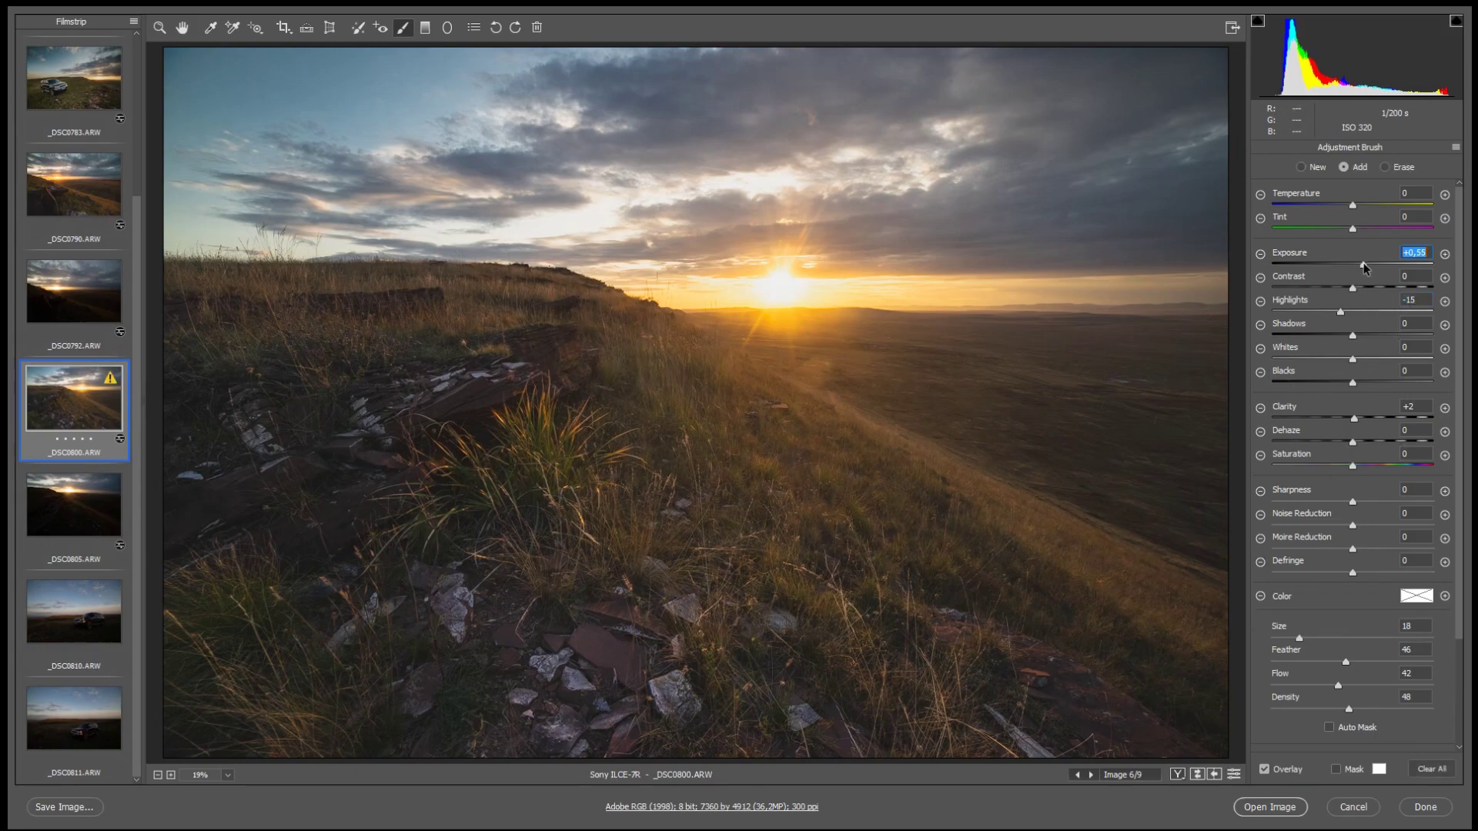
pyautogui.moveTo(1340, 312); pyautogui.dragTo(1367, 312)
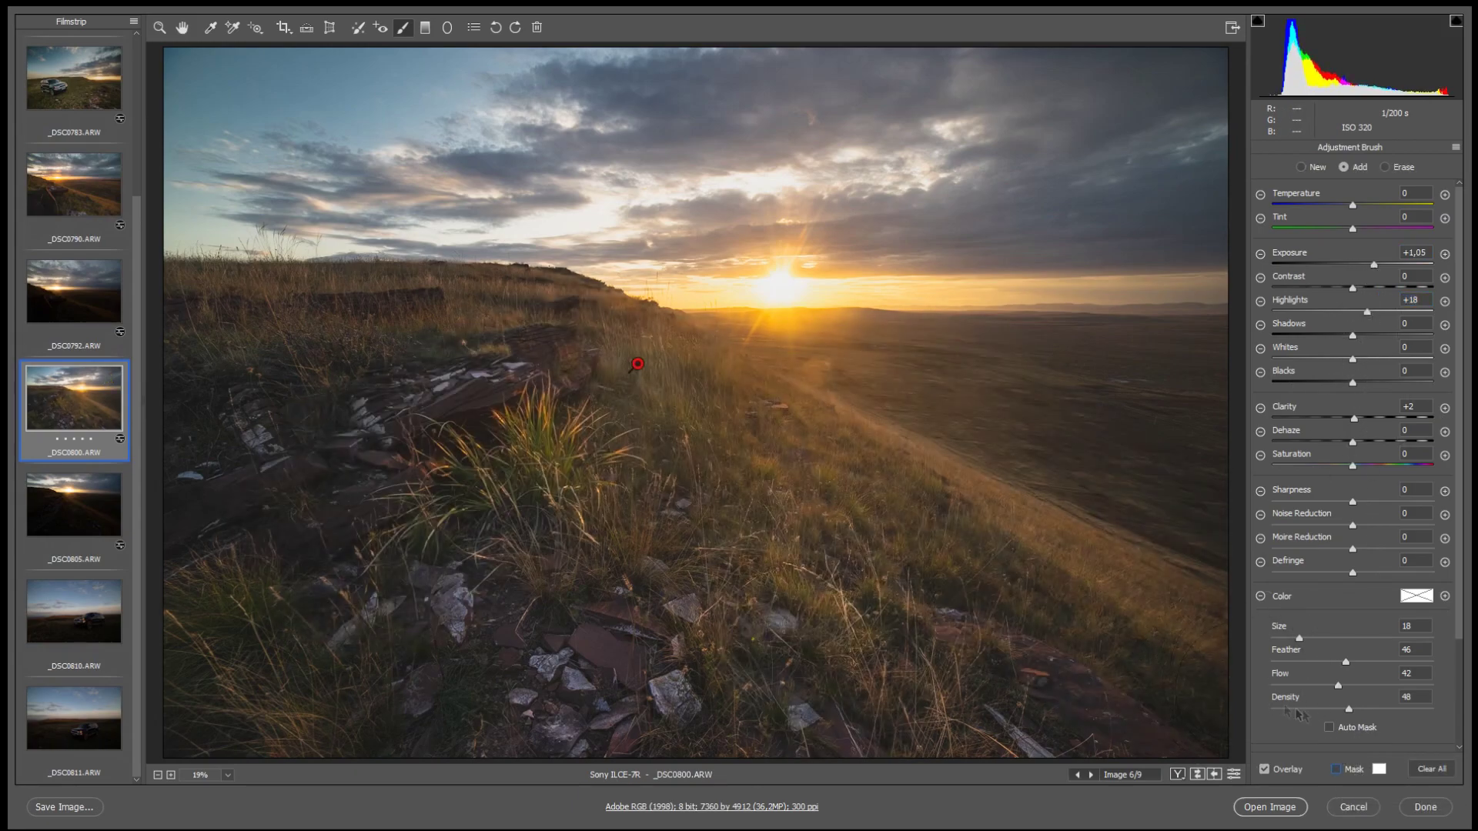
pyautogui.click(1336, 769)
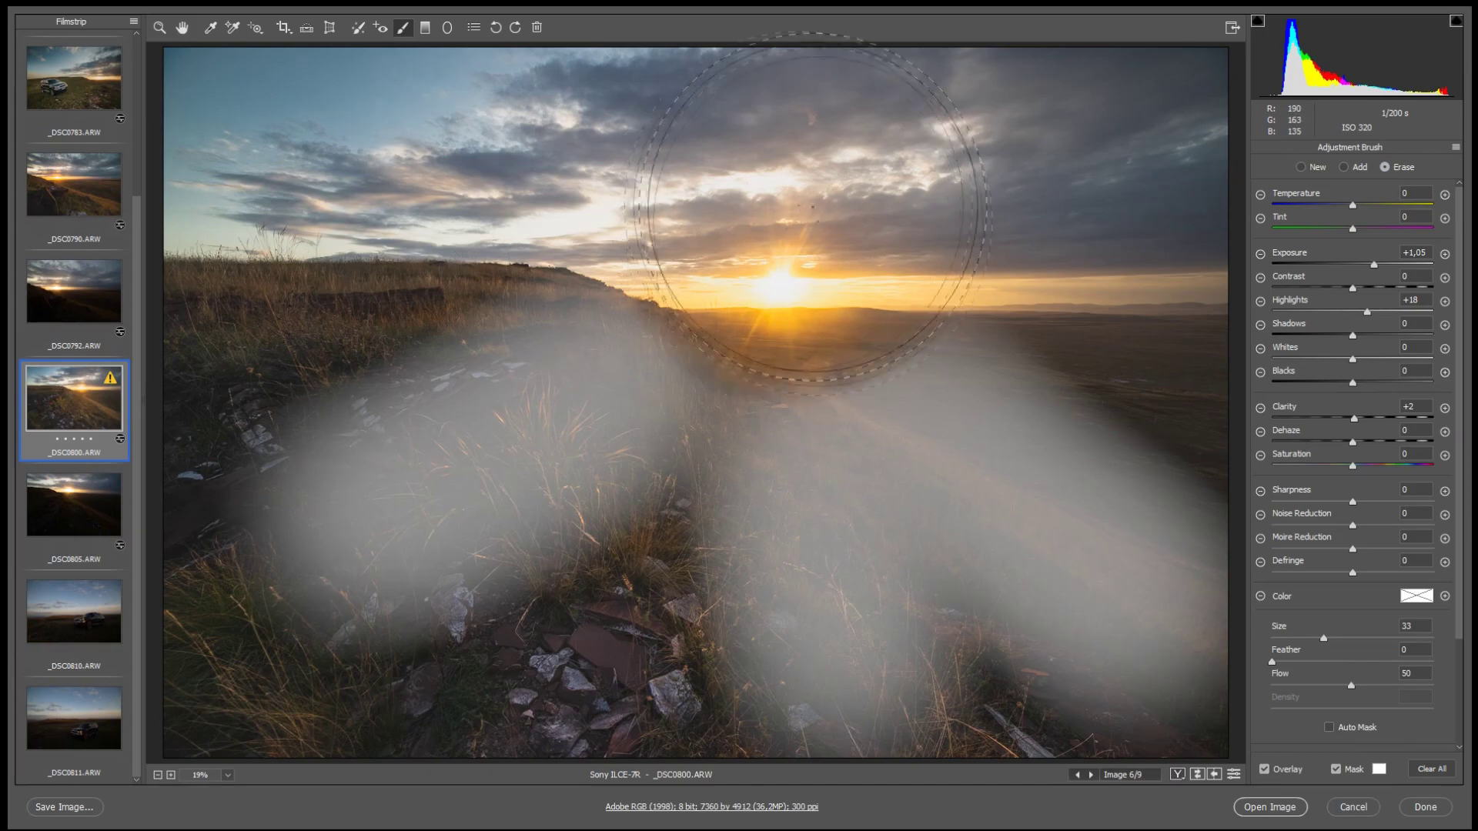
pyautogui.press('y')
# Paint a separate size 14 brush adjustment over the grass tuft beside the rocks, with Exposure +1.05 and Highlights +18.
pyautogui.click(1301, 167)
pyautogui.scroll(-3, 882, 455)
pyautogui.scroll(2, 846, 446)
pyautogui.click(445, 493)
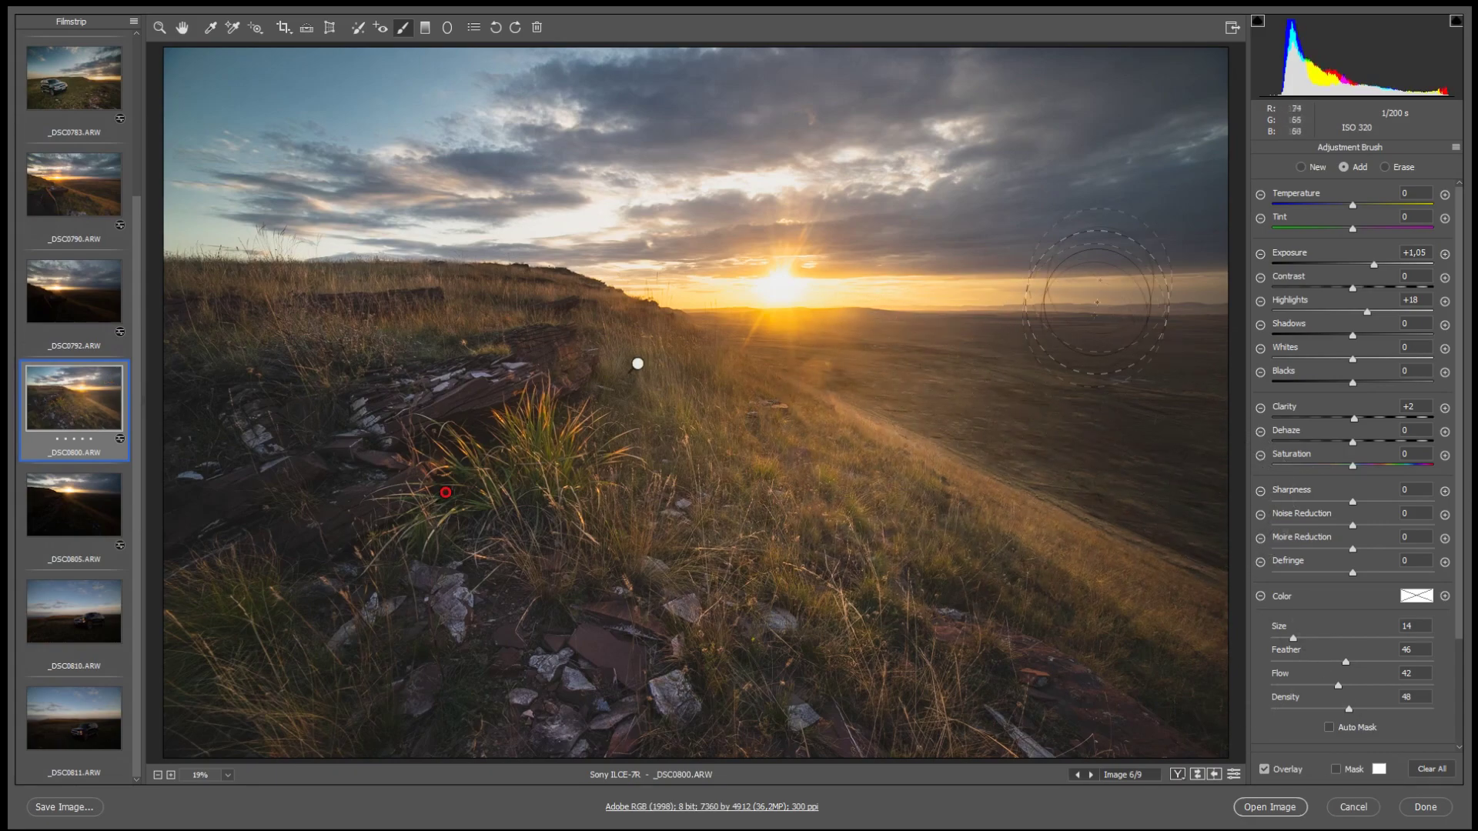
# Paint a new brush adjustment over the bright clouds with Exposure +0.35, Highlights +18 and Dehaze -8.
pyautogui.click(1318, 168)
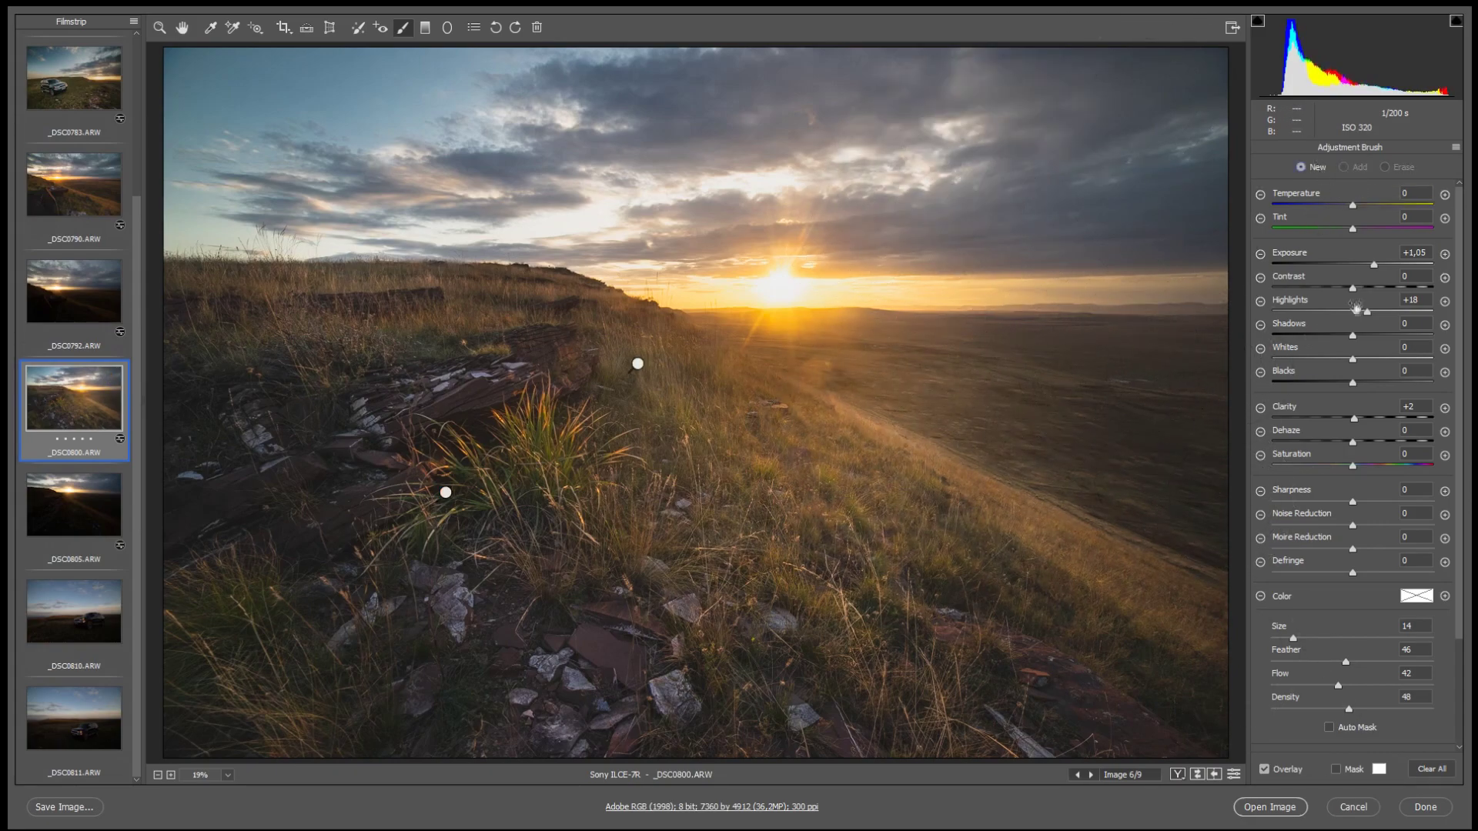
pyautogui.moveTo(1360, 265); pyautogui.dragTo(1358, 265)
pyautogui.click(908, 181)
pyautogui.moveTo(593, 153); pyautogui.dragTo(285, 151)
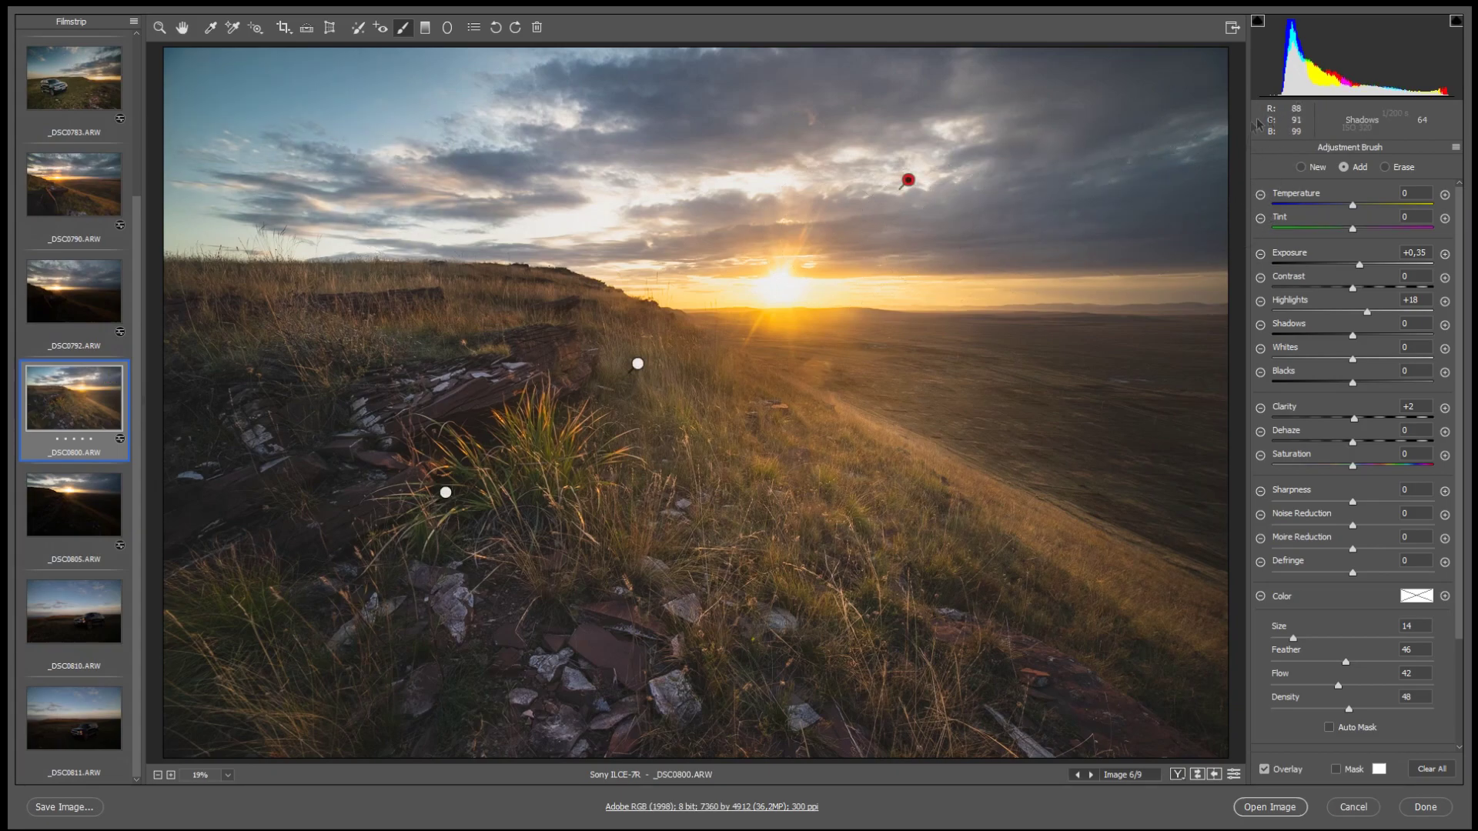
pyautogui.moveTo(1356, 445); pyautogui.dragTo(1345, 447)
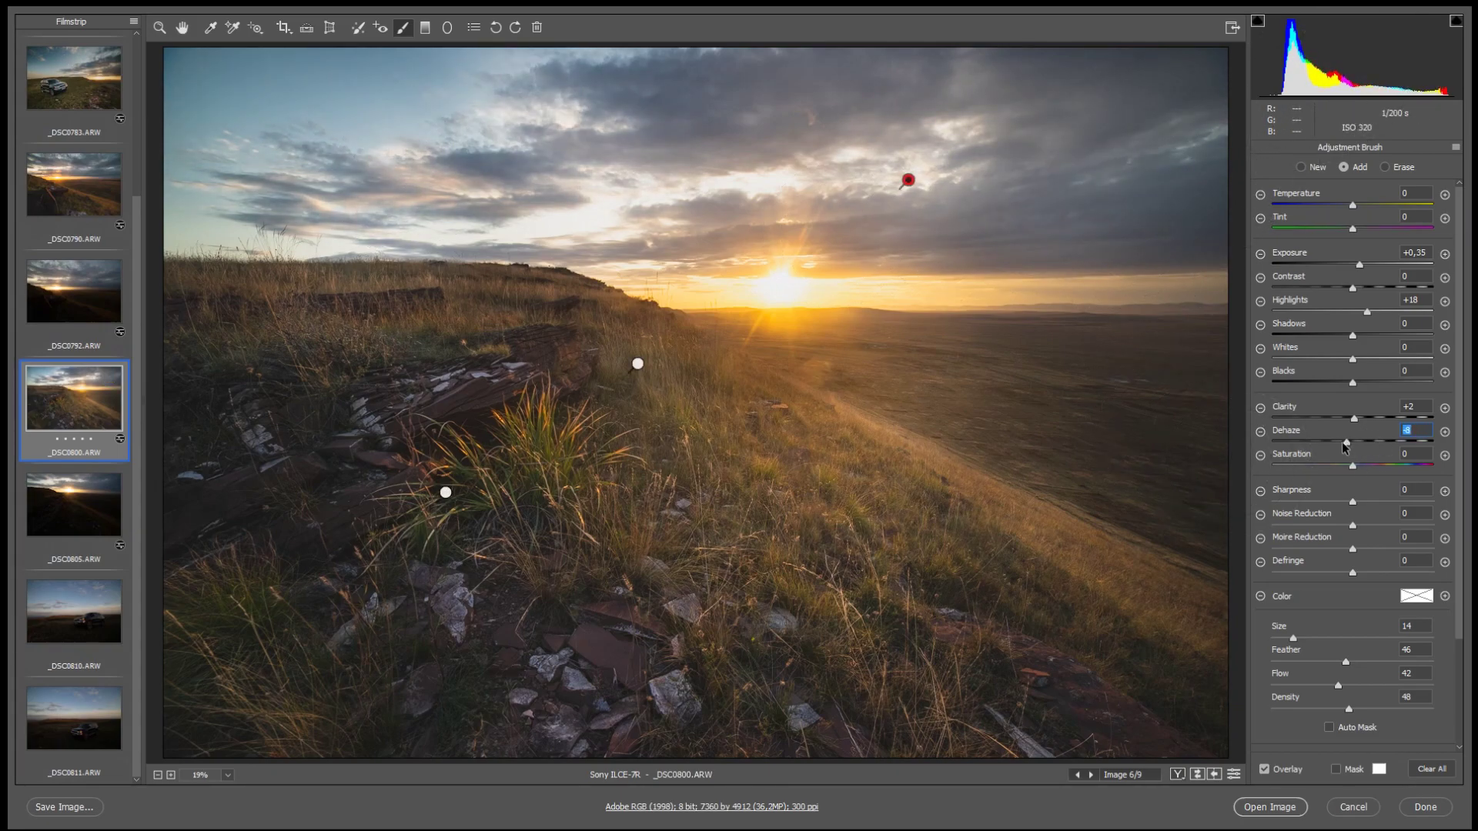
# Paint a new brush haze below the sun with Exposure -0.10, Highlights 0, Clarity -14 and Dehaze -27.
pyautogui.moveTo(734, 334); pyautogui.dragTo(863, 352)
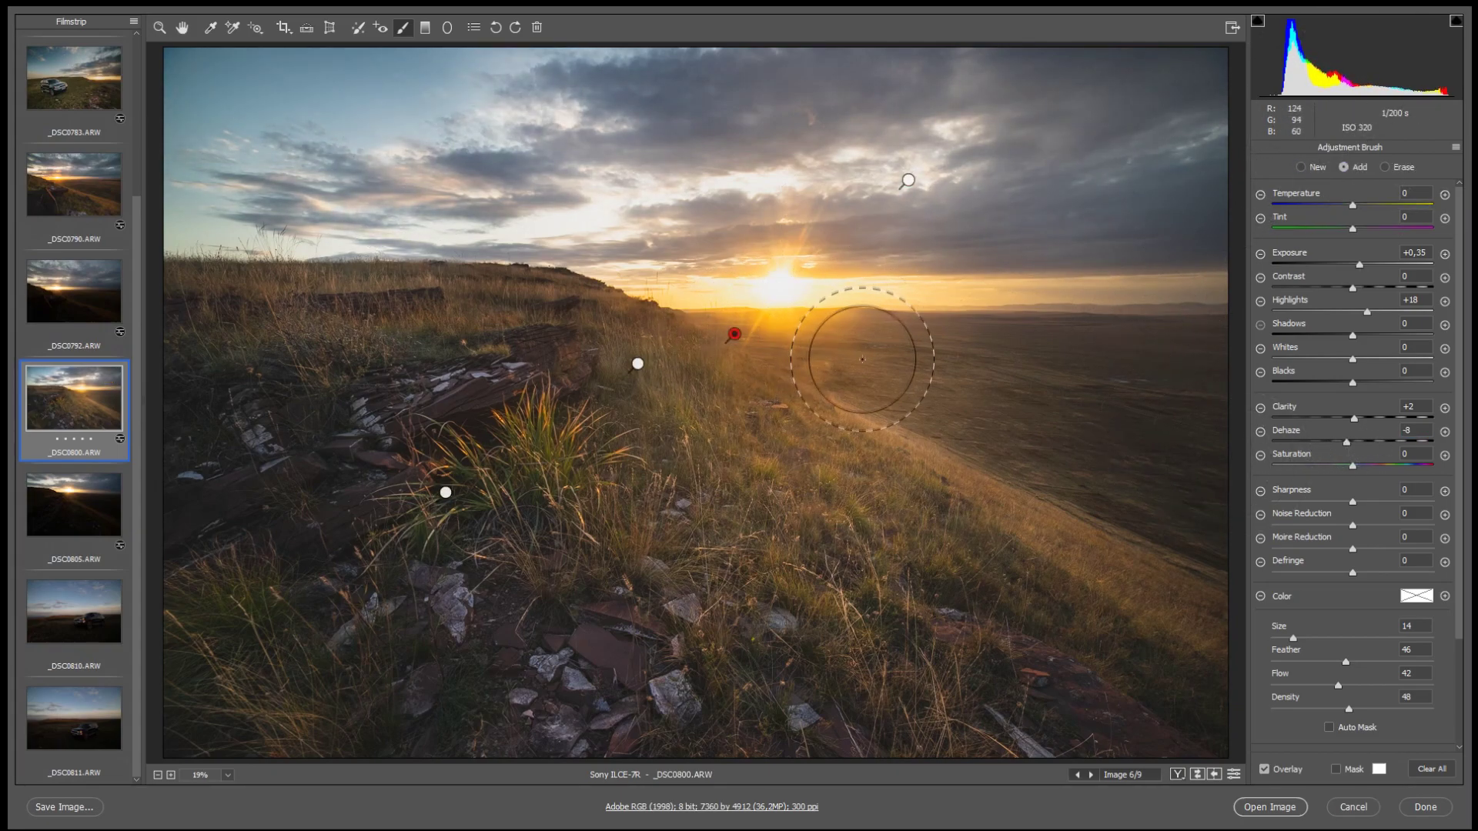
pyautogui.moveTo(1359, 265); pyautogui.dragTo(1350, 265)
pyautogui.doubleClick(1367, 312)
pyautogui.moveTo(1346, 442)
pyautogui.mouseDown()
pyautogui.moveTo(1331, 443)
pyautogui.moveTo(1342, 421)
pyautogui.mouseUp()
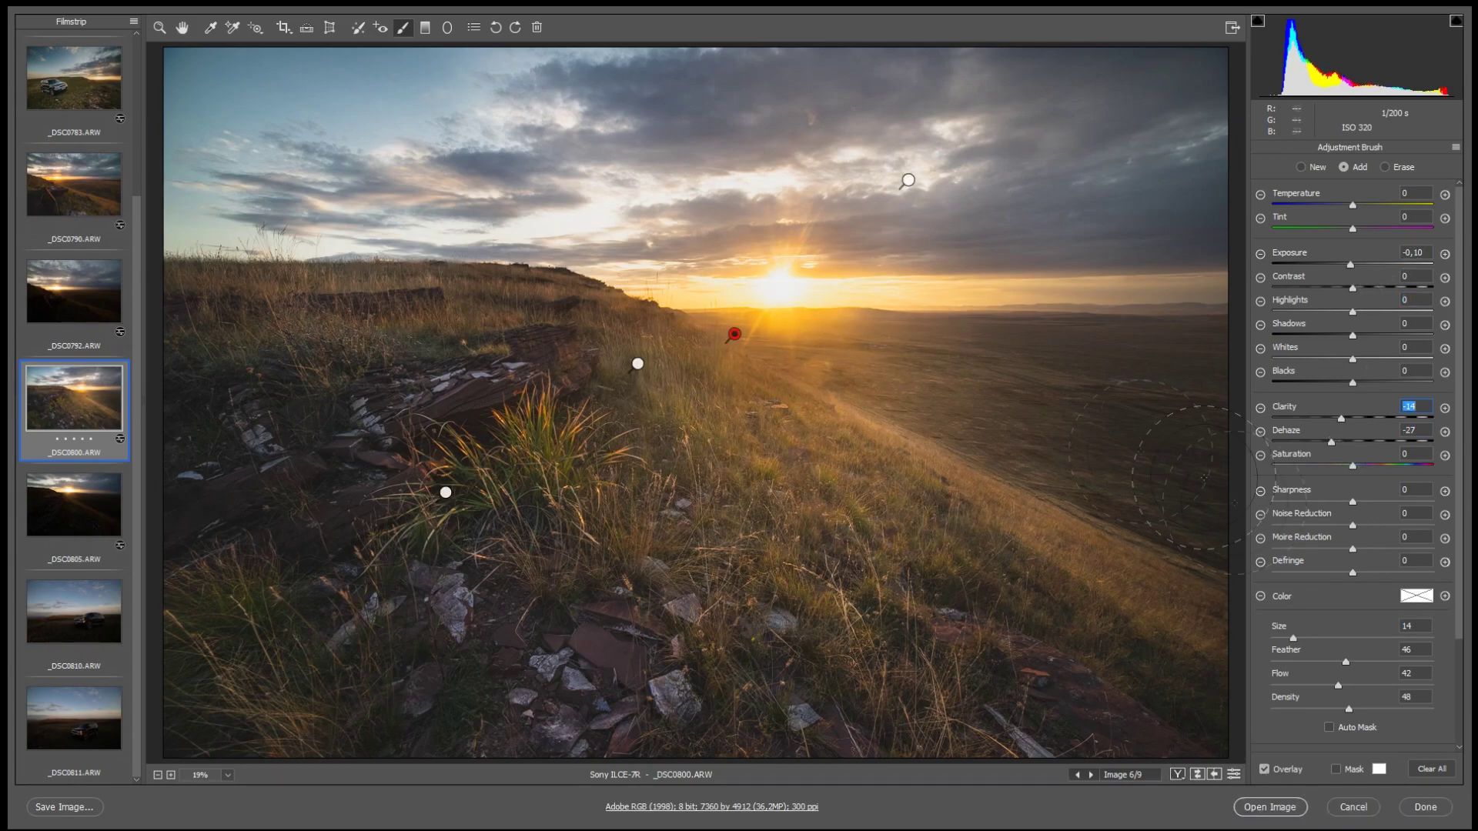
# Compare the photo's current Basic settings with the defaults.
pyautogui.click(182, 27)
pyautogui.click(1233, 775)
pyautogui.click(1233, 775)
pyautogui.click(1233, 775)
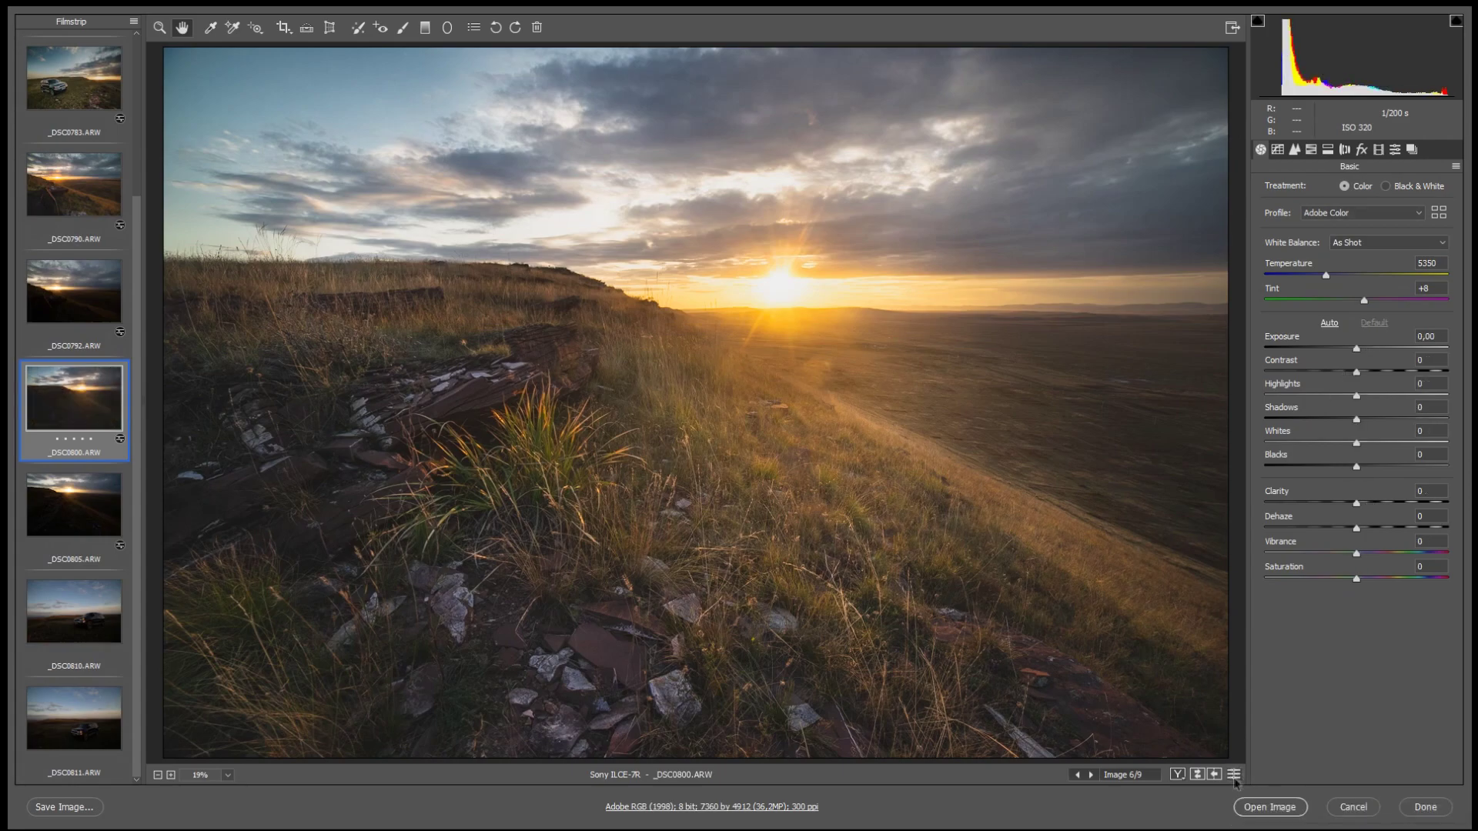
# In Calibration, set the Blue Primary hue to -5, adjust the Green Primary hue and reset the Red Primary hue.
pyautogui.click(1378, 150)
pyautogui.moveTo(1356, 437); pyautogui.dragTo(1374, 445)
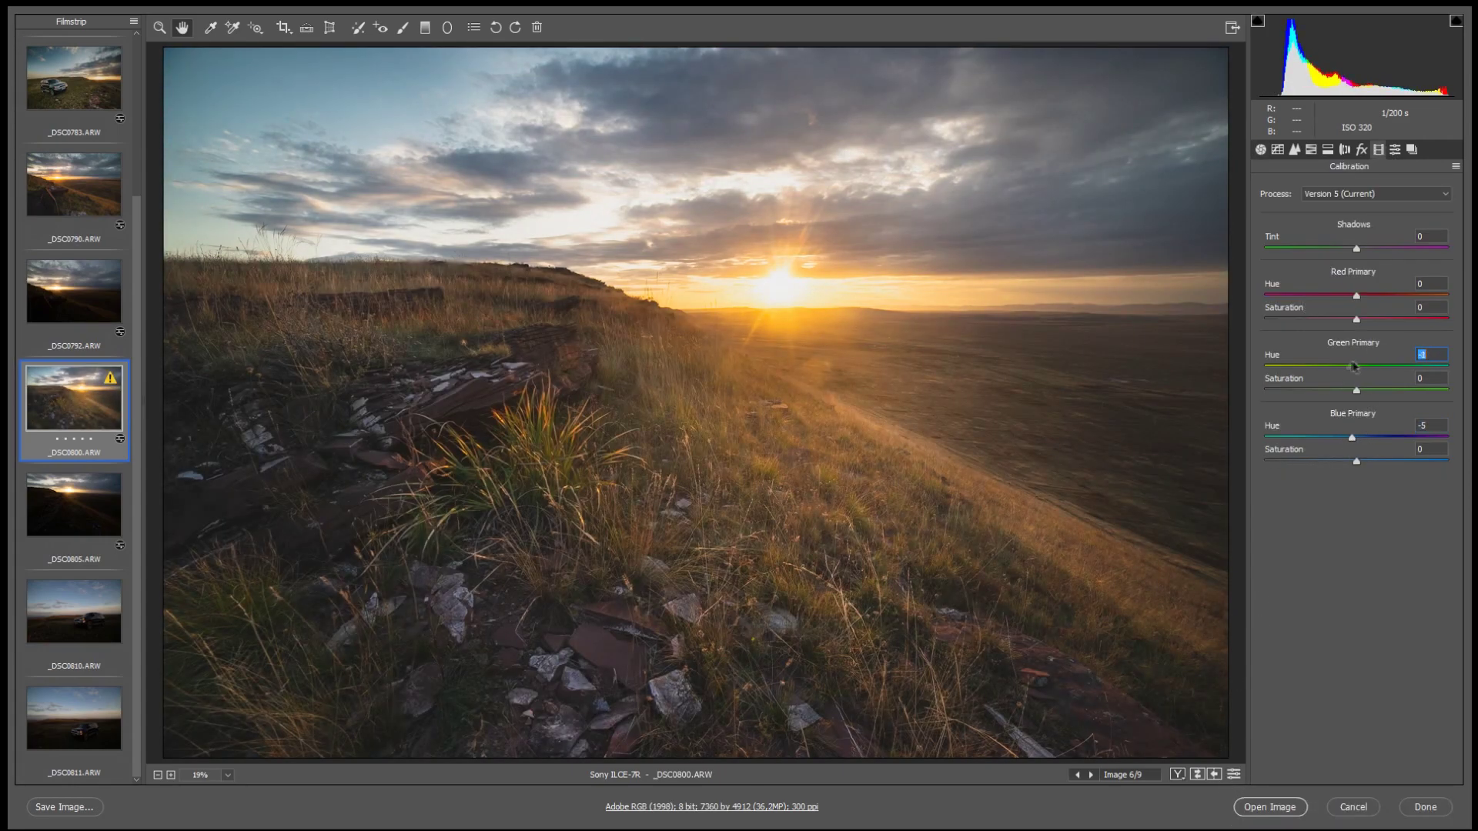
pyautogui.moveTo(1353, 366); pyautogui.dragTo(1376, 371)
pyautogui.doubleClick(1384, 297)
# Set the HSL saturation of Oranges to -8, Yellows to +3 and Blues to +7.
pyautogui.click(1310, 149)
pyautogui.click(1386, 189)
pyautogui.click(1322, 189)
pyautogui.click(1385, 270)
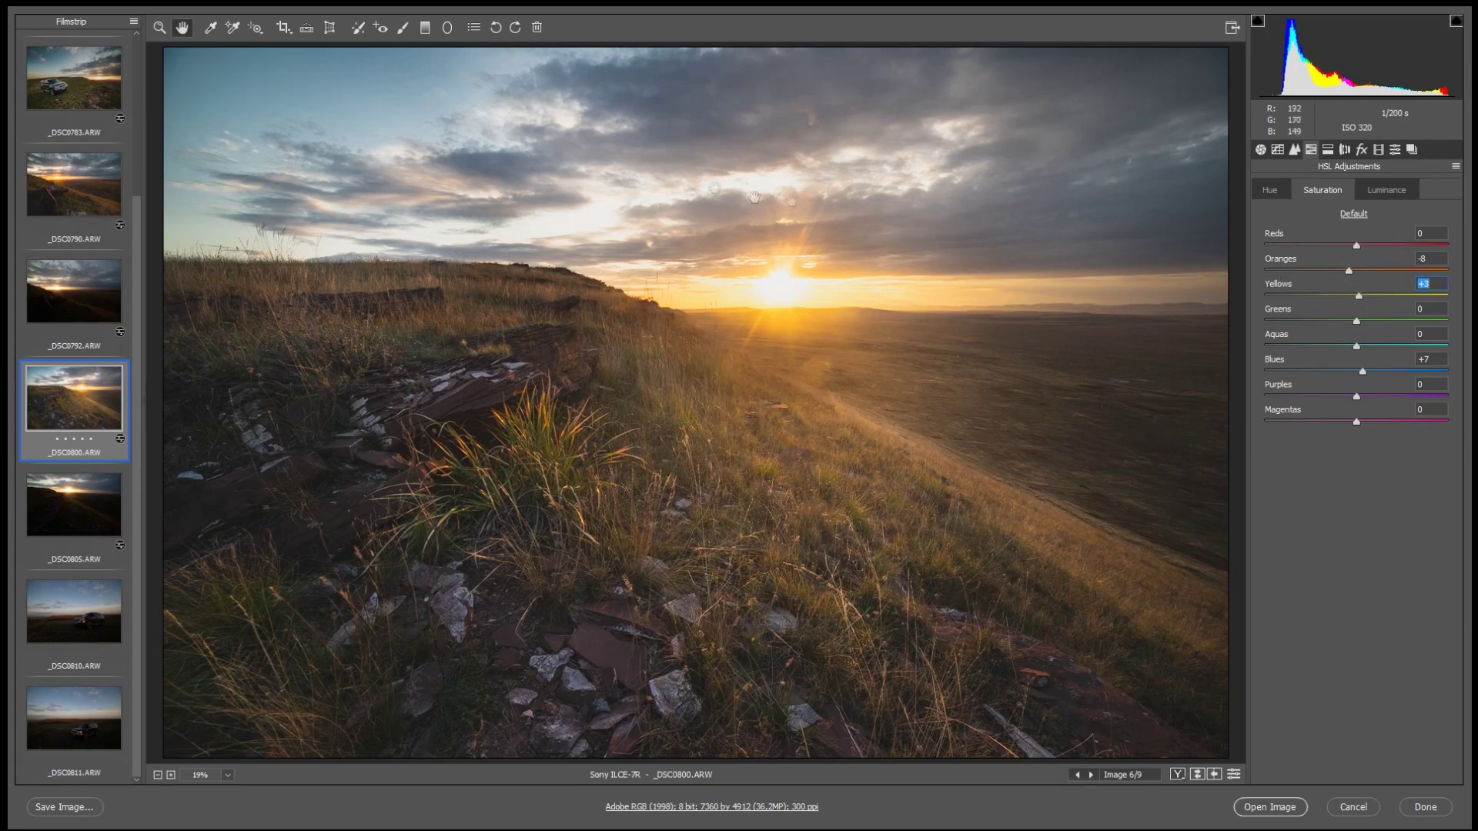
# Add radial filters over the rock outcrop, the grass in the photo's lower-left corner and the foreground stones.
pyautogui.press('j')
pyautogui.moveTo(252, 367); pyautogui.dragTo(581, 479)
pyautogui.moveTo(232, 536)
pyautogui.mouseDown()
pyautogui.moveTo(331, 616)
pyautogui.moveTo(300, 658)
pyautogui.mouseUp()
pyautogui.moveTo(645, 550)
pyautogui.mouseDown()
pyautogui.moveTo(704, 627)
pyautogui.moveTo(677, 675)
pyautogui.moveTo(685, 701)
pyautogui.mouseUp()
# Add another radial filter over the grassy slope in the photo's lower right and reshape it into a narrow diagonal ellipse.
pyautogui.moveTo(876, 608)
pyautogui.mouseDown()
pyautogui.moveTo(976, 693)
pyautogui.moveTo(954, 759)
pyautogui.mouseUp()
pyautogui.moveTo(913, 414); pyautogui.dragTo(812, 414)
pyautogui.moveTo(869, 595); pyautogui.dragTo(906, 640)
pyautogui.moveTo(1031, 589); pyautogui.dragTo(1043, 560)
pyautogui.hotkey('ctrl', 'z')
pyautogui.click(913, 656)
pyautogui.moveTo(993, 610); pyautogui.dragTo(984, 596)
pyautogui.moveTo(812, 535); pyautogui.dragTo(767, 482)
pyautogui.moveTo(913, 646); pyautogui.dragTo(926, 610)
pyautogui.click(182, 28)
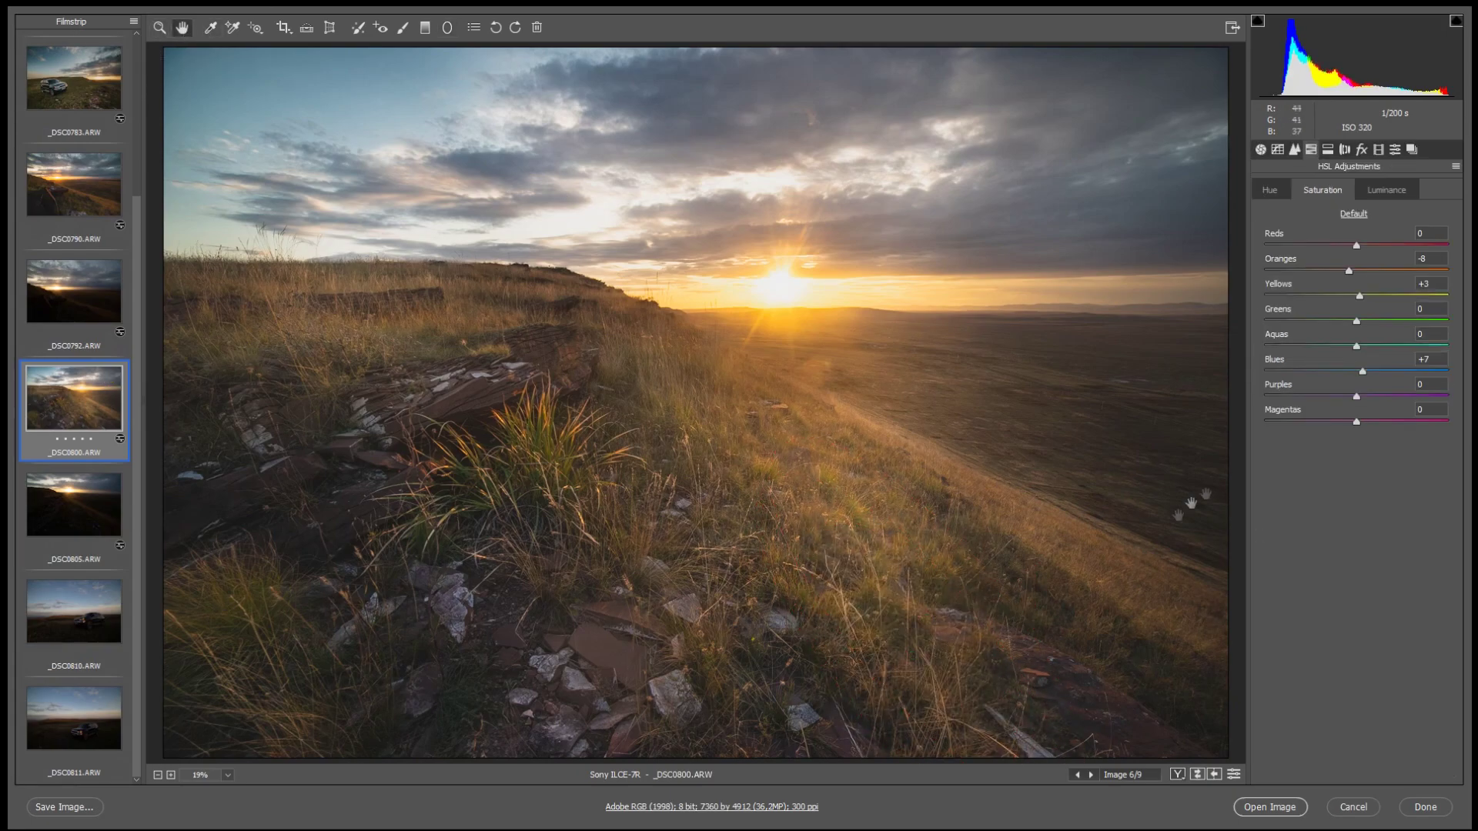
# Set the slope's radial filter to Clarity -9 and Dehaze -11, and add another radial filter over the foreground stones.
pyautogui.press('j')
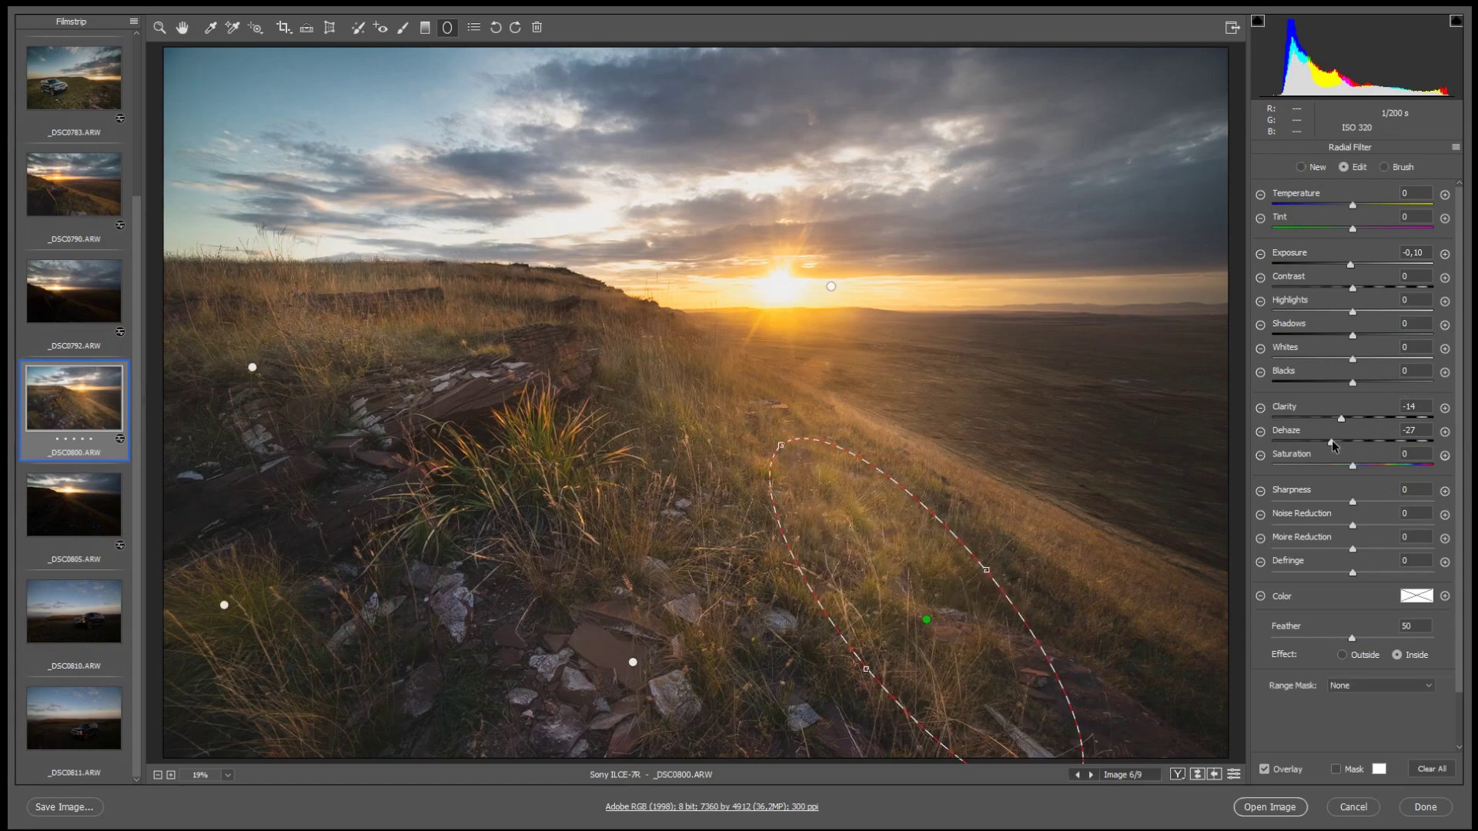
pyautogui.moveTo(1335, 445); pyautogui.dragTo(1342, 420)
pyautogui.moveTo(464, 679); pyautogui.dragTo(574, 612)
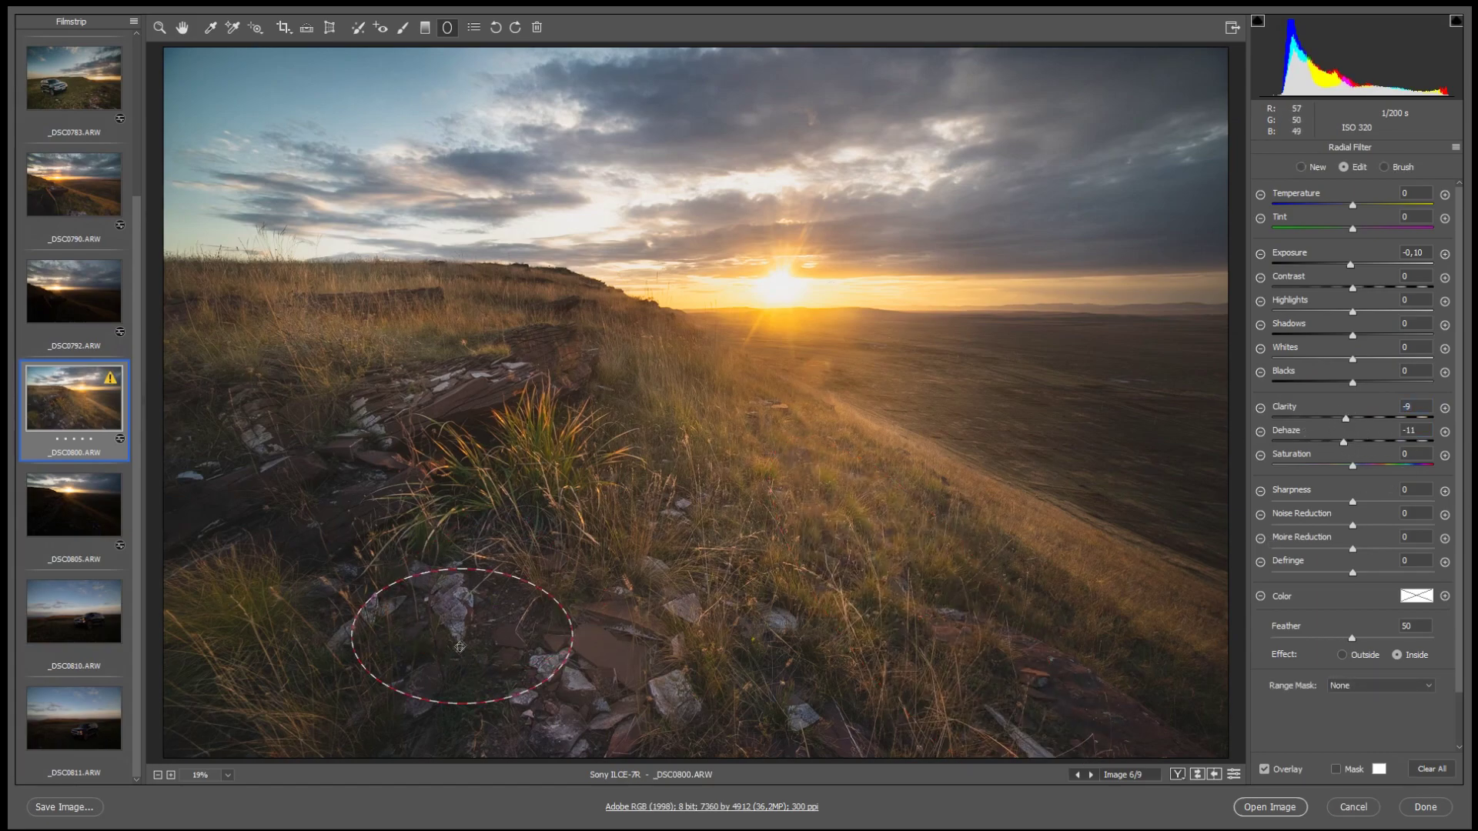
# Add a slightly tilted graduated filter over the sky with Temperature -12, Tint +6, Exposure -0.85, Highlights -25 and Saturation -2.
pyautogui.click(424, 28)
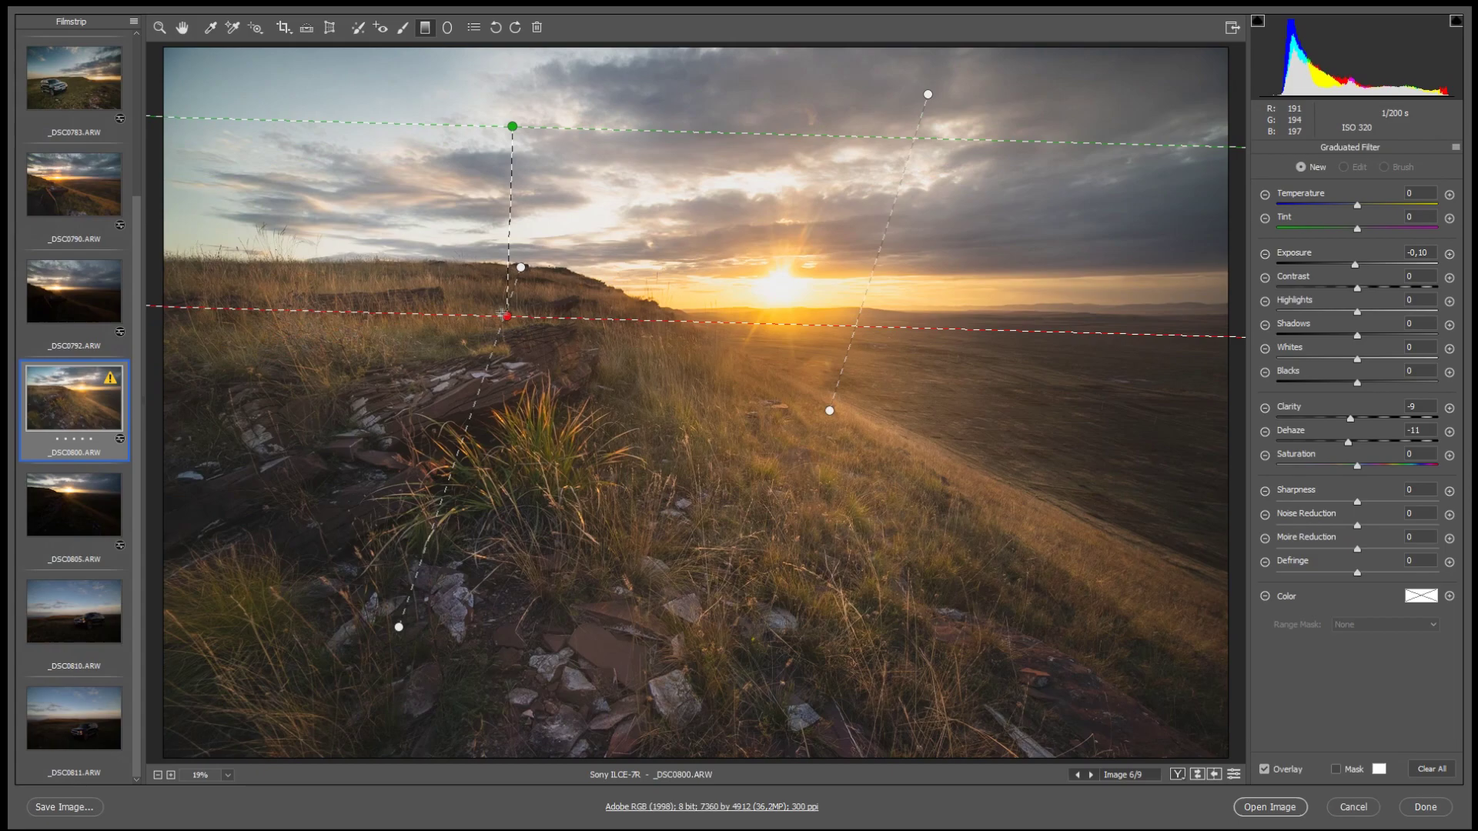
pyautogui.moveTo(1356, 265); pyautogui.dragTo(1338, 312)
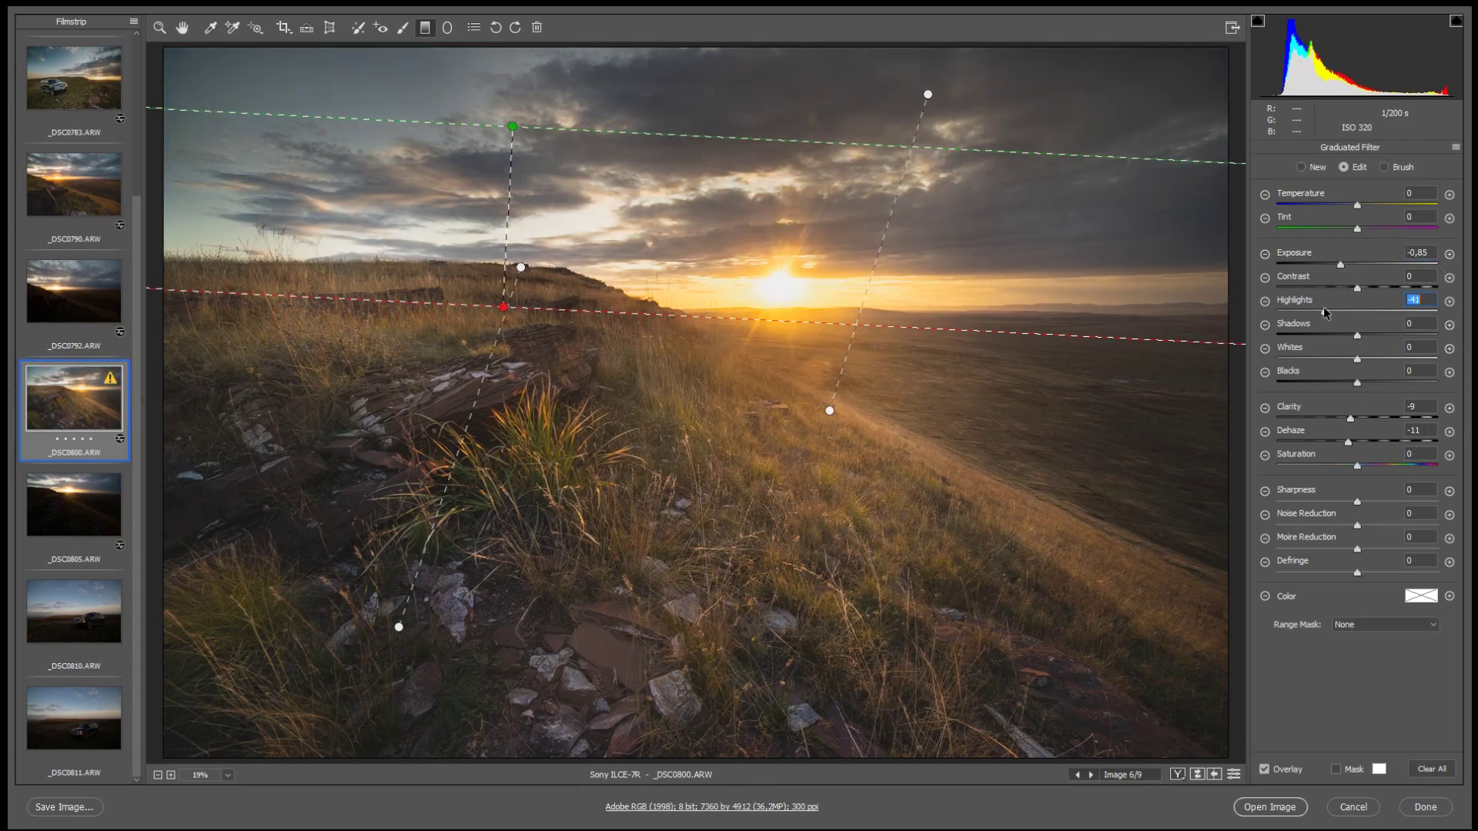
pyautogui.moveTo(1185, 160); pyautogui.dragTo(1185, 84)
pyautogui.moveTo(506, 198); pyautogui.dragTo(530, 174)
pyautogui.moveTo(1357, 205); pyautogui.dragTo(1346, 205)
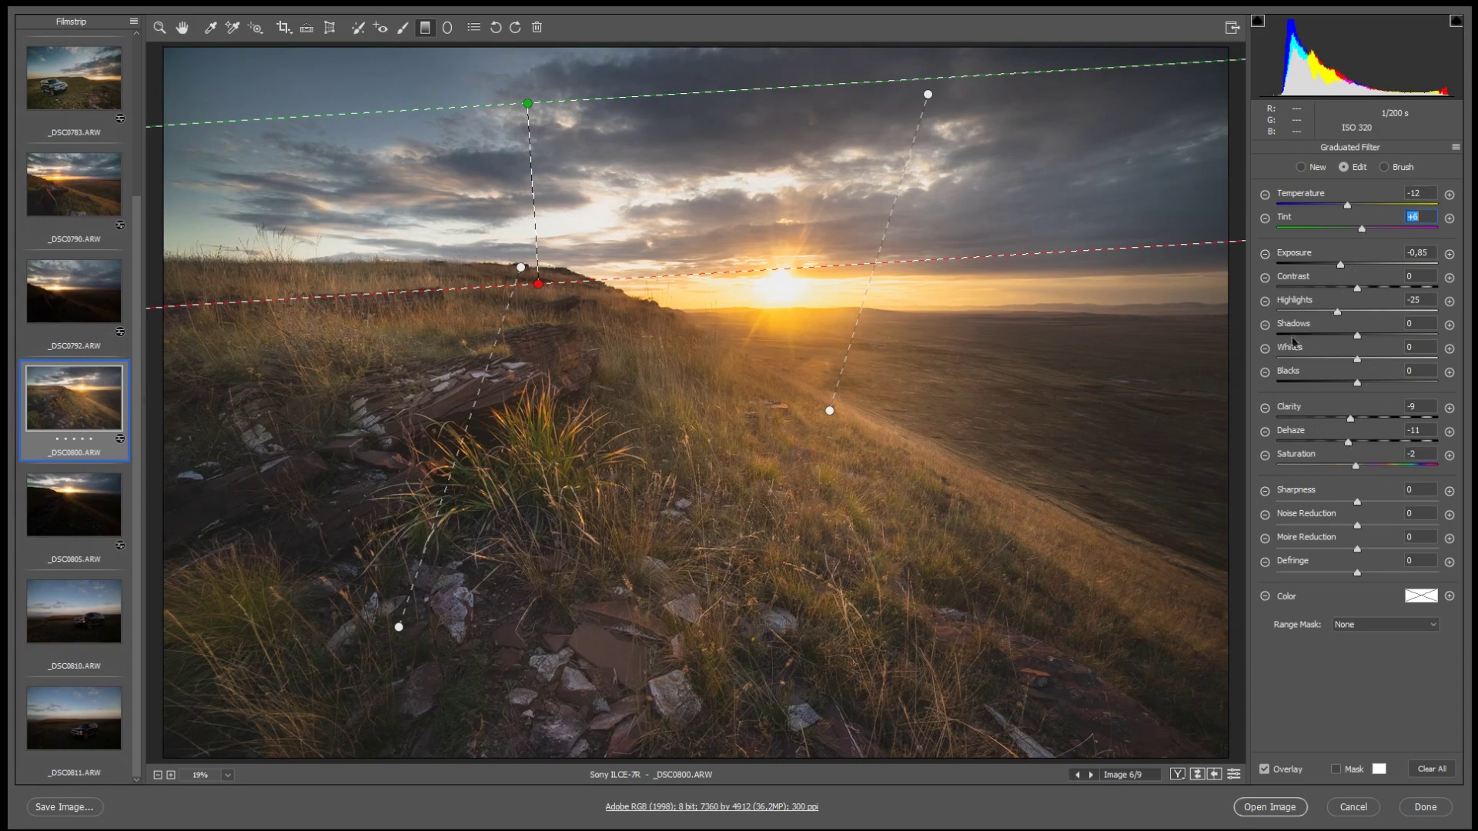
# Compare the whole photo before and after the edits side by side.
pyautogui.press('h')
pyautogui.click(1178, 774)
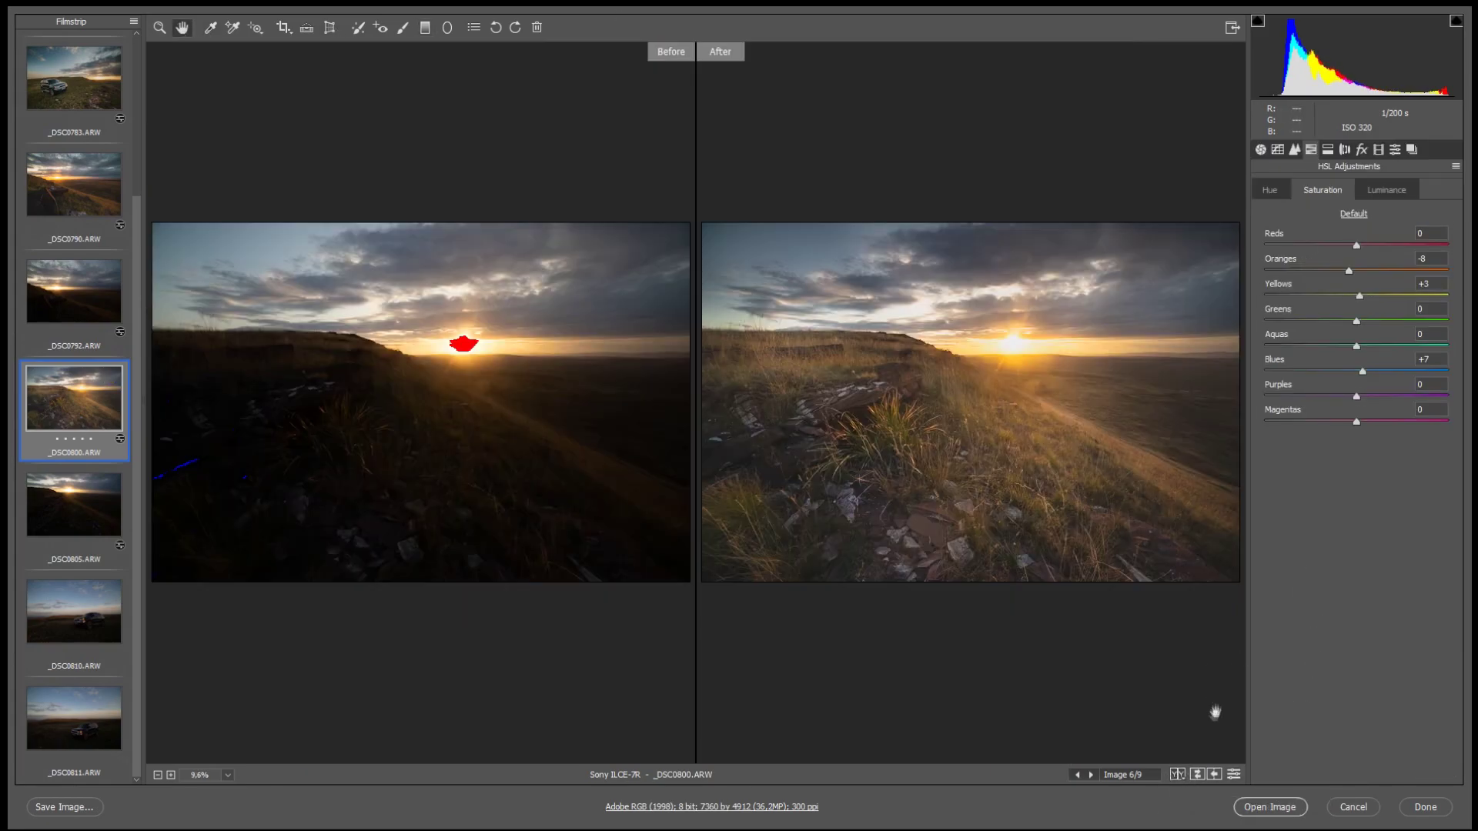
pyautogui.click(1178, 775)
# Crop the photo to about 6675 by 4538 pixels, trimming its left and bottom edges.
pyautogui.click(283, 27)
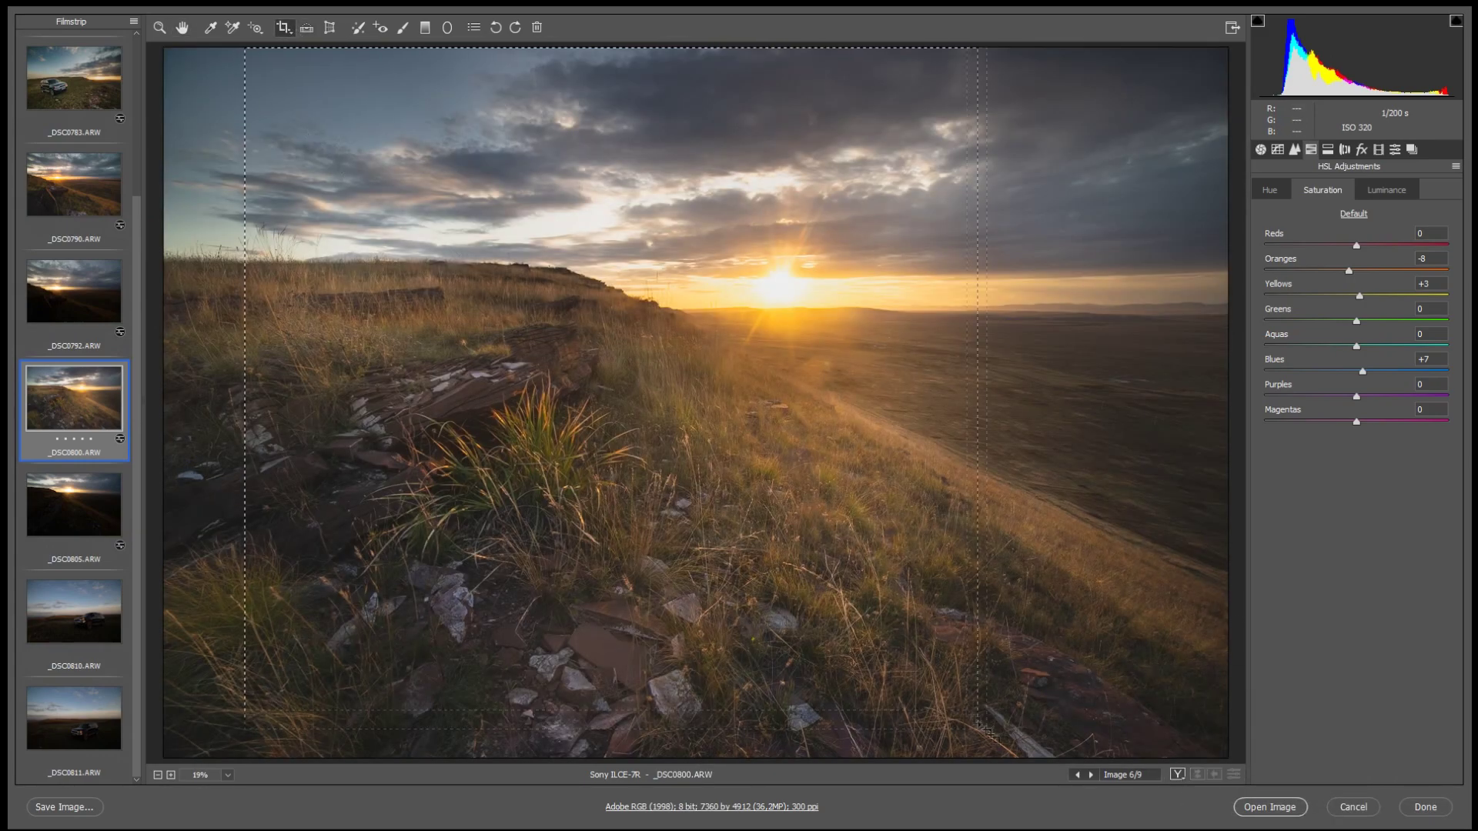
pyautogui.moveTo(955, 703); pyautogui.dragTo(1229, 758)
pyautogui.moveTo(1176, 424)
pyautogui.mouseDown()
pyautogui.moveTo(1155, 419)
pyautogui.moveTo(1194, 424)
pyautogui.mouseUp()
pyautogui.moveTo(762, 753); pyautogui.dragTo(767, 703)
pyautogui.press('z')
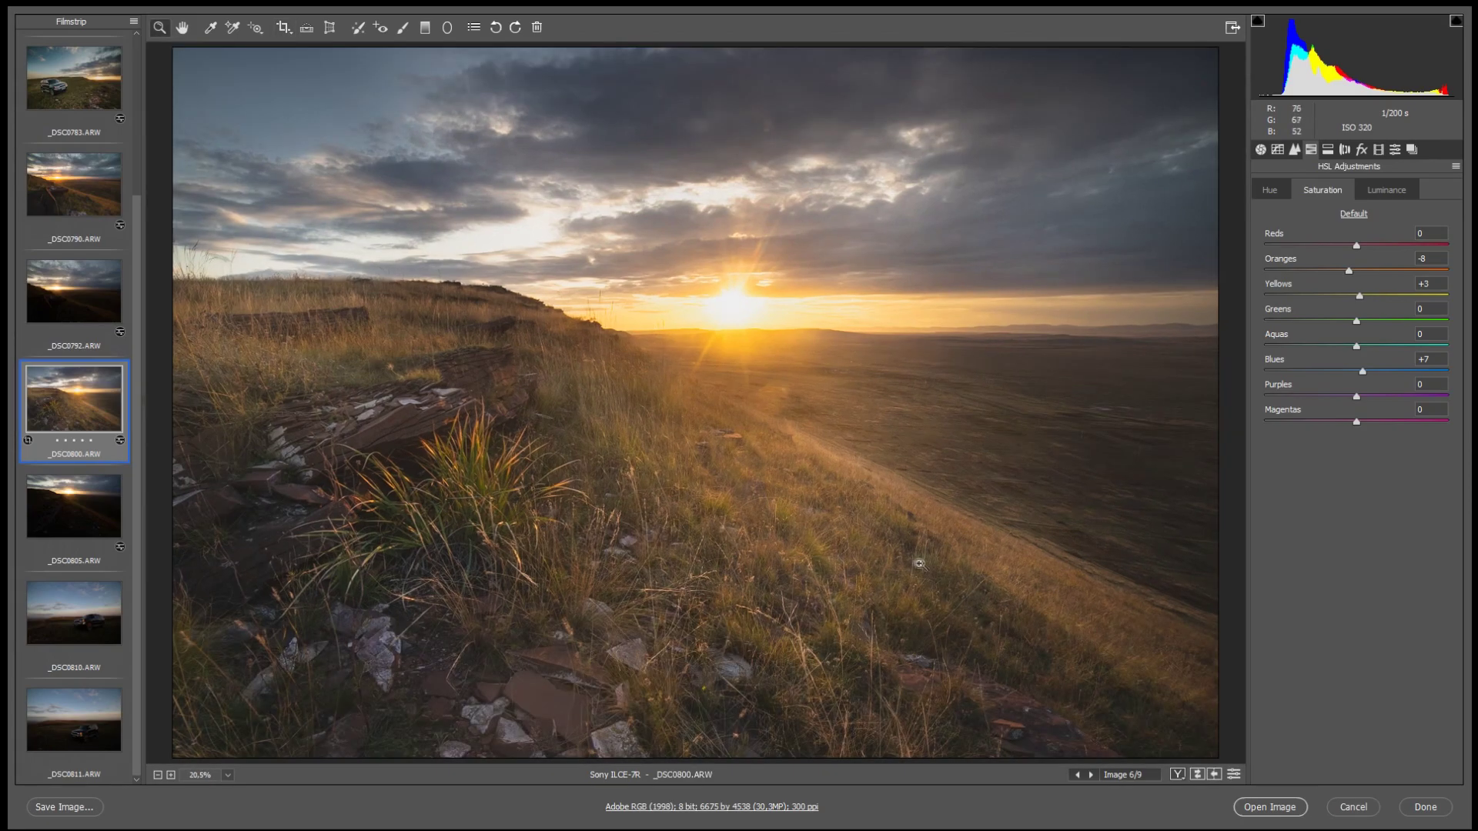
# Add a wide elliptical radial filter centred on the sun along the horizon, with Exposure -0.50 and Temperature 0.
pyautogui.press('j')
pyautogui.moveTo(732, 304); pyautogui.dragTo(805, 354)
pyautogui.moveTo(816, 304); pyautogui.dragTo(982, 307)
pyautogui.moveTo(1336, 264); pyautogui.dragTo(1343, 264)
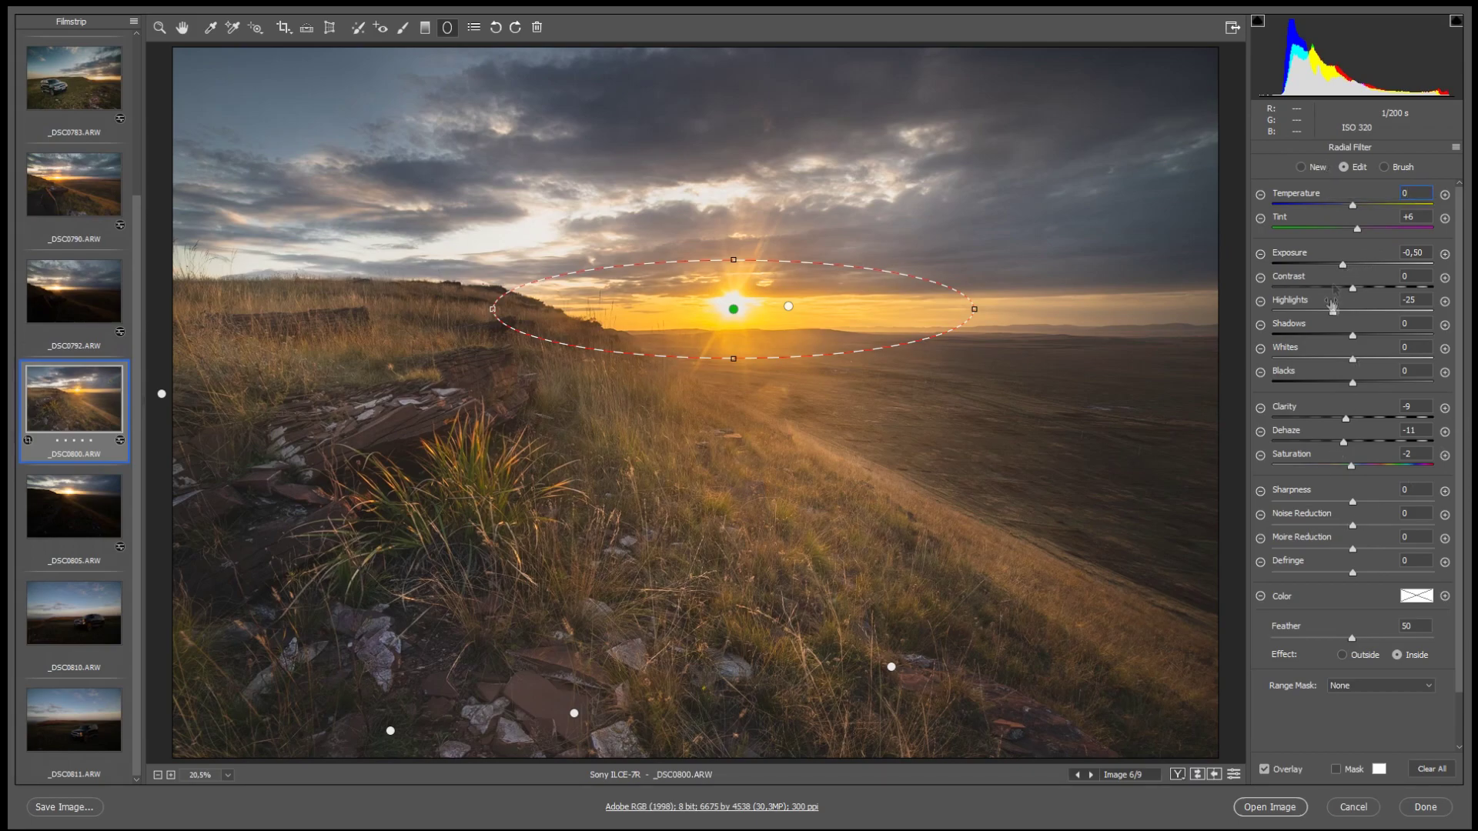
# Set the sun's radial filter to Exposure 0.00 and Highlights -26, and add two more elliptical radial filters over the bright clouds above the left hillside.
pyautogui.moveTo(1333, 308); pyautogui.dragTo(1345, 309)
pyautogui.moveTo(1402, 252); pyautogui.dragTo(1440, 256)
pyautogui.write('0')
pyautogui.moveTo(1345, 312); pyautogui.dragTo(1335, 312)
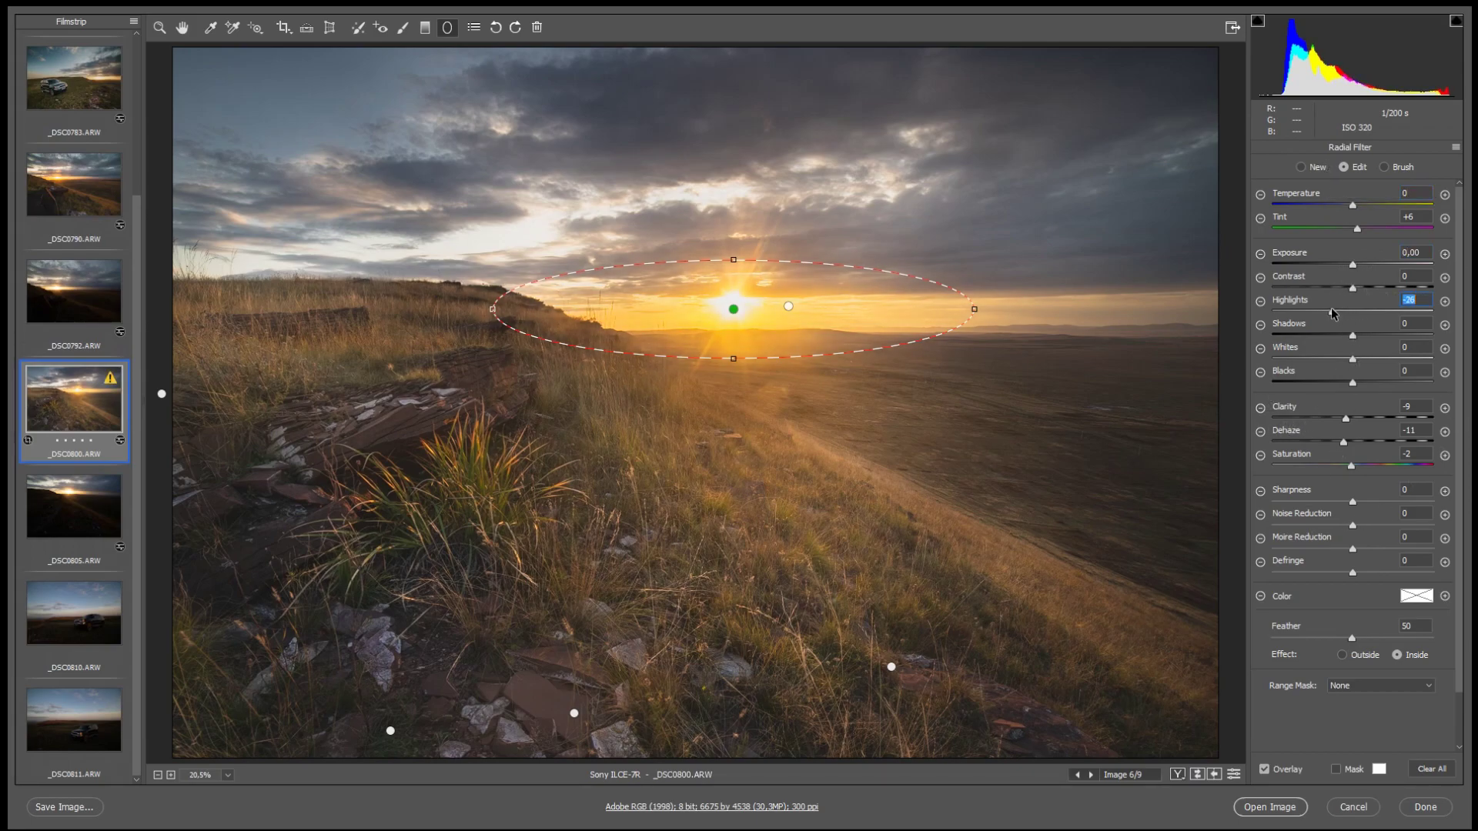
pyautogui.moveTo(484, 232); pyautogui.dragTo(638, 315)
pyautogui.moveTo(238, 248); pyautogui.dragTo(337, 290)
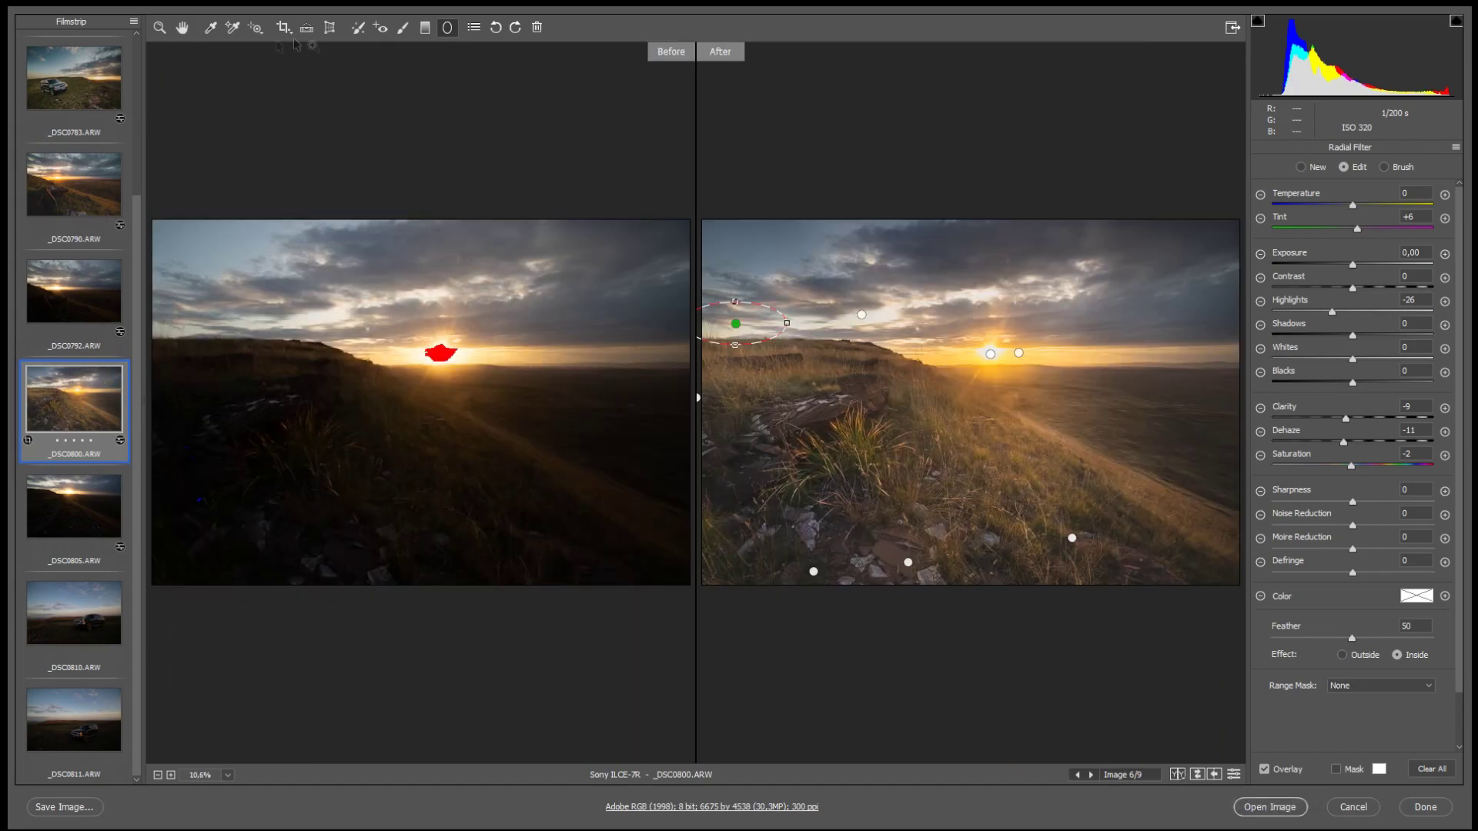
# Compare the photo before and after the edits, including the Basic adjustments against their defaults.
pyautogui.click(183, 28)
pyautogui.click(1177, 775)
pyautogui.click(1219, 683)
pyautogui.click(1233, 775)
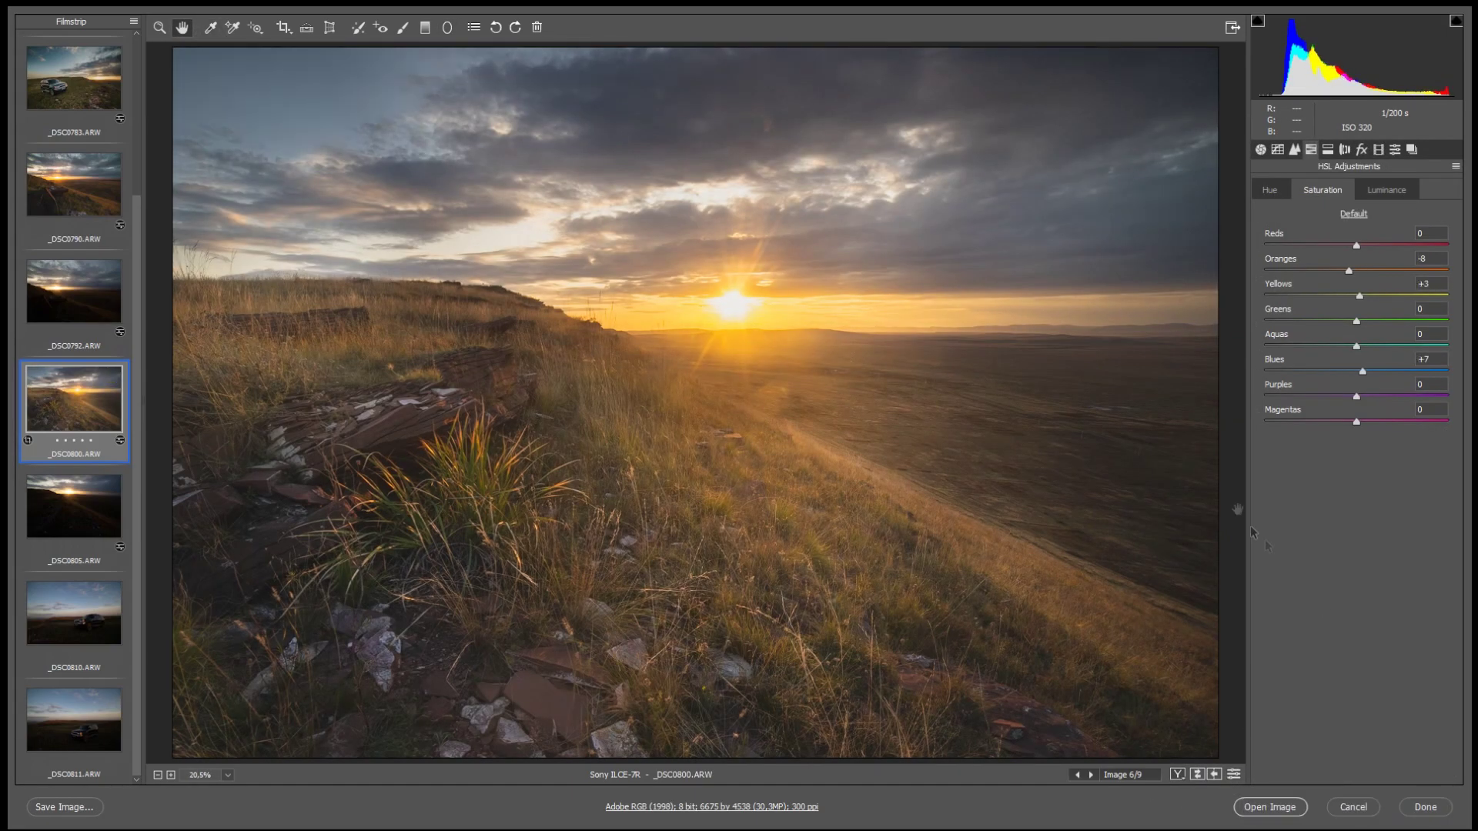
pyautogui.hotkey('ctrl', 'alt', '1')
pyautogui.click(1233, 775)
pyautogui.click(1233, 774)
pyautogui.click(1233, 775)
pyautogui.click(1233, 775)
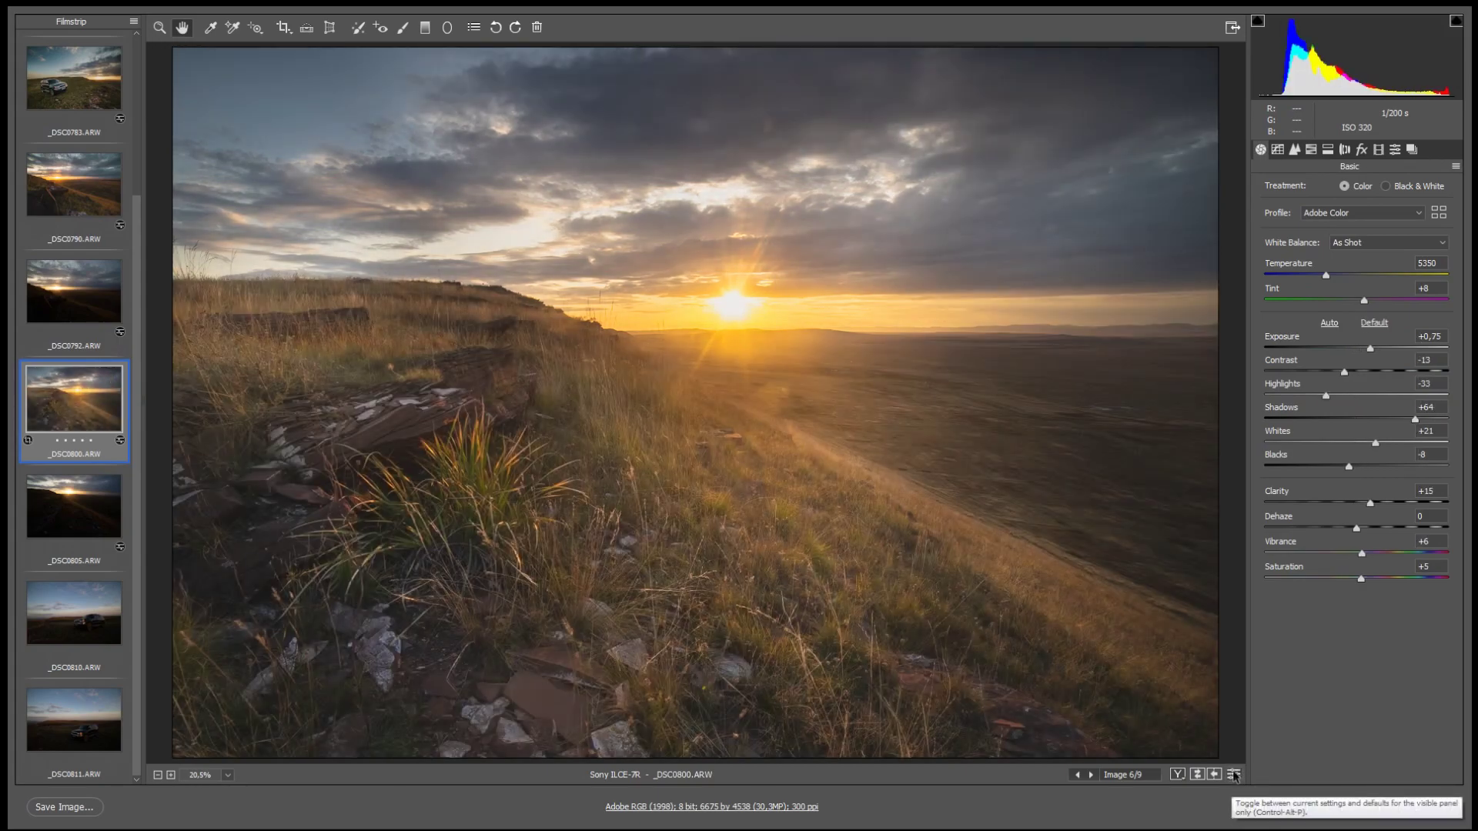
# Set the Saturation of the sun's radial filter to -16 and reset its Tint.
pyautogui.press('j')
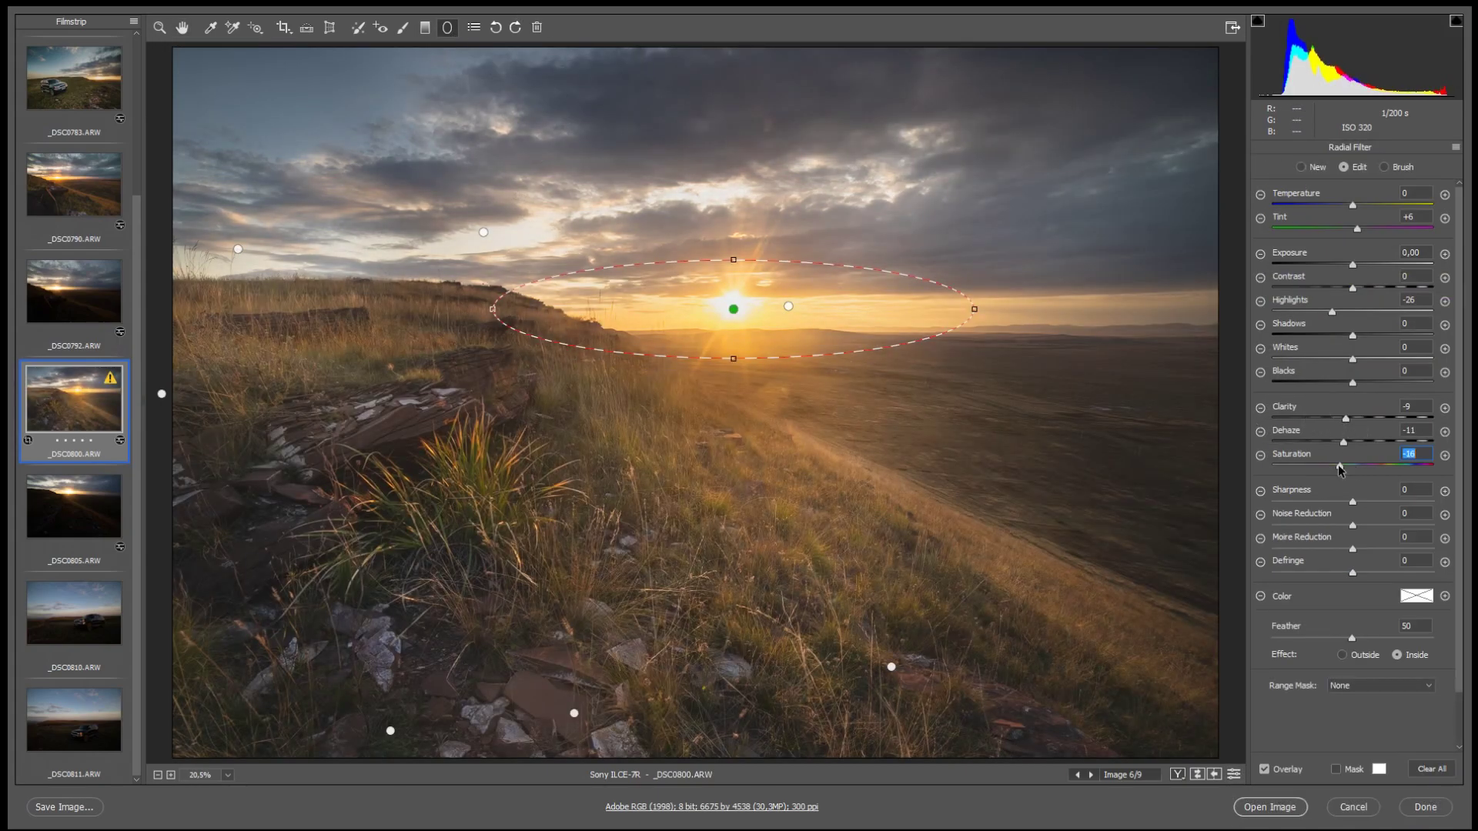
pyautogui.doubleClick(1357, 229)
pyautogui.click(182, 27)
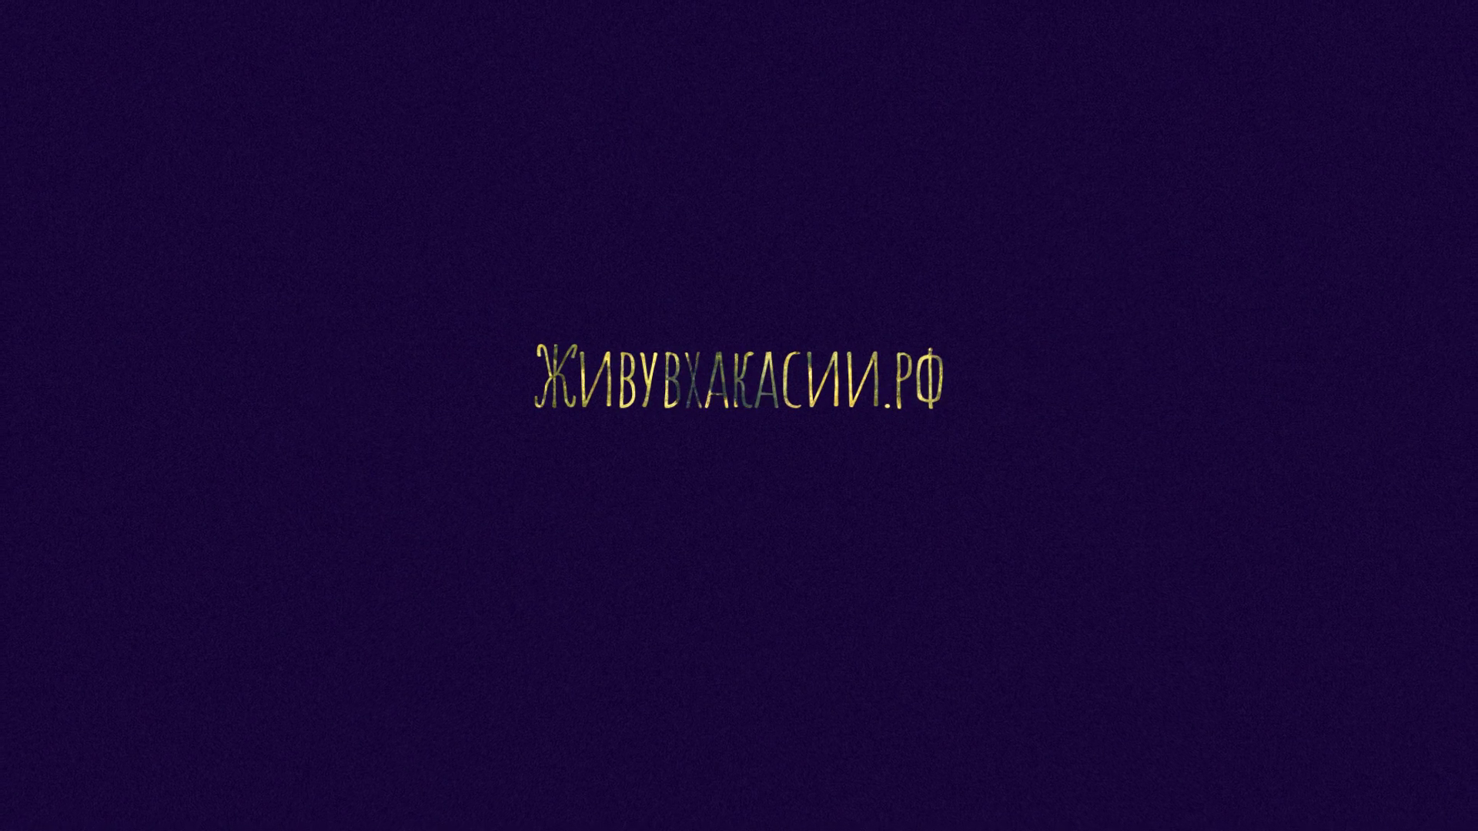
# Duplicate the Background layer in Photoshop and dodge the copy's highlights at 13% exposure over the sunlit grass, hillside and clouds.
pyautogui.moveTo(1393, 436); pyautogui.dragTo(1424, 789)
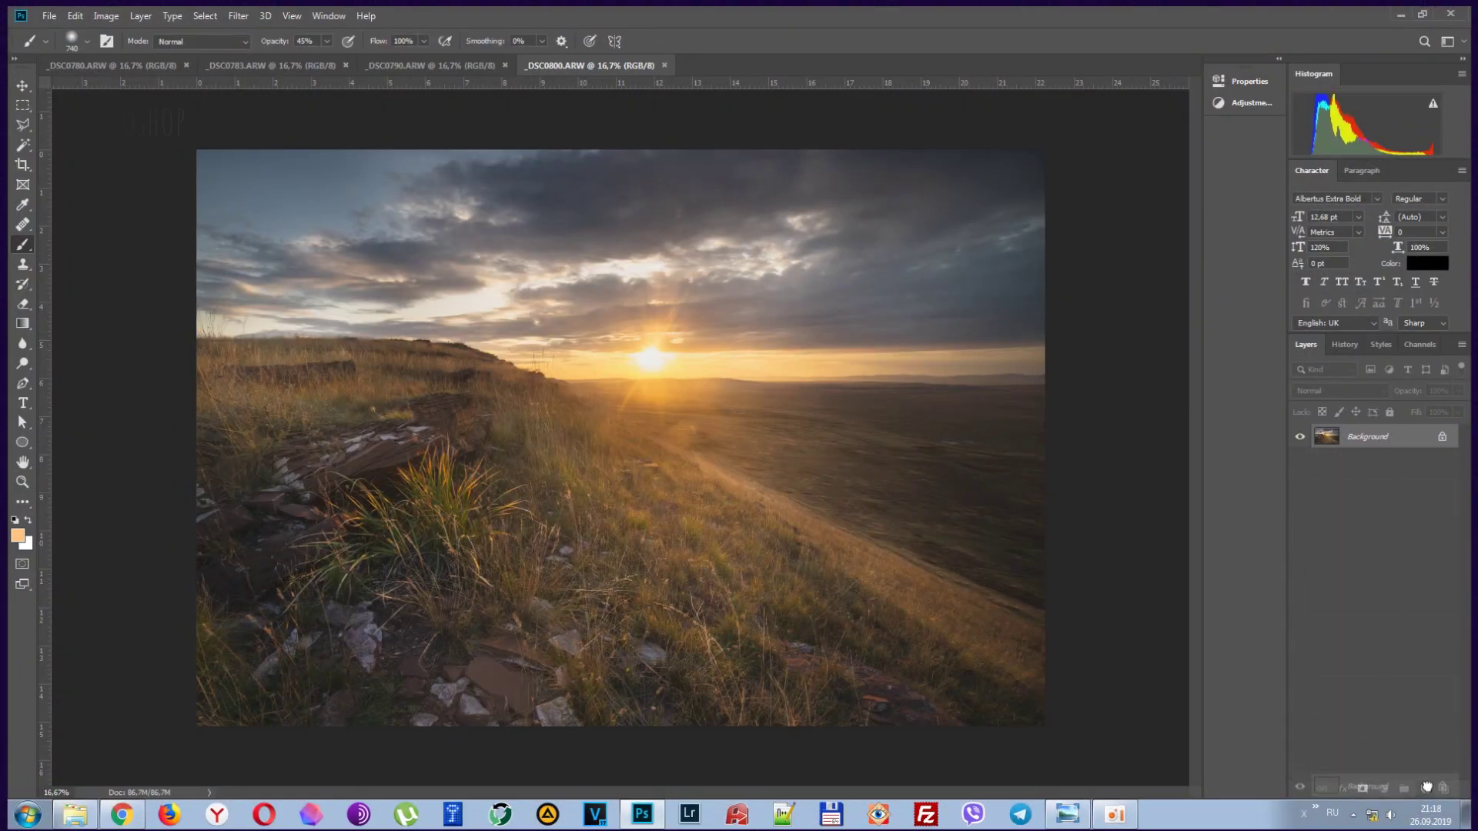
pyautogui.click(23, 363)
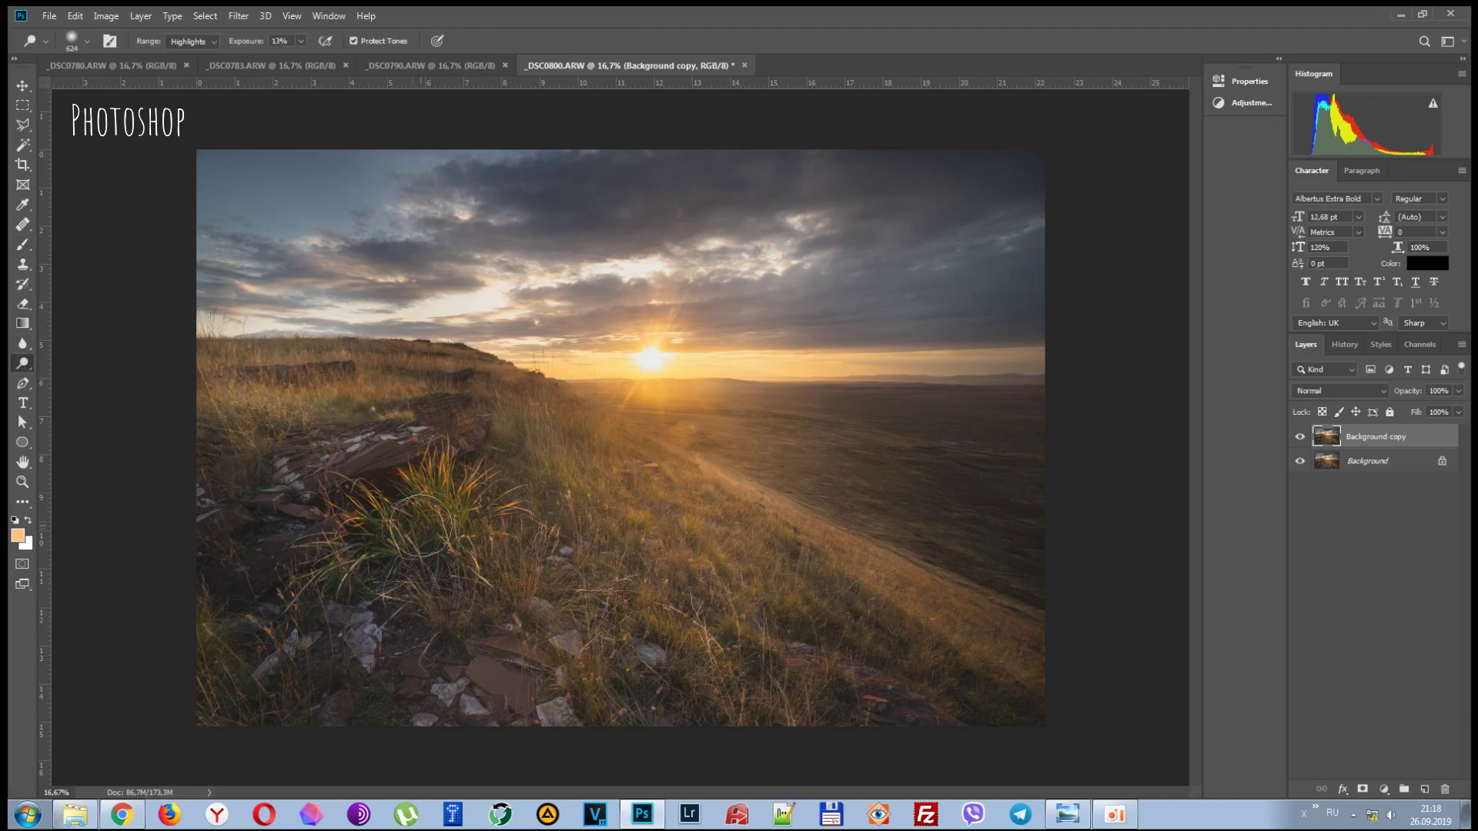
pyautogui.moveTo(589, 489)
pyautogui.mouseDown()
pyautogui.moveTo(616, 478)
pyautogui.moveTo(663, 682)
pyautogui.moveTo(665, 496)
pyautogui.moveTo(753, 512)
pyautogui.mouseUp()
pyautogui.moveTo(788, 431)
pyautogui.mouseDown()
pyautogui.moveTo(663, 442)
pyautogui.moveTo(599, 425)
pyautogui.moveTo(513, 466)
pyautogui.moveTo(515, 383)
pyautogui.mouseUp()
pyautogui.moveTo(286, 421); pyautogui.dragTo(248, 393)
pyautogui.moveTo(719, 257); pyautogui.dragTo(802, 314)
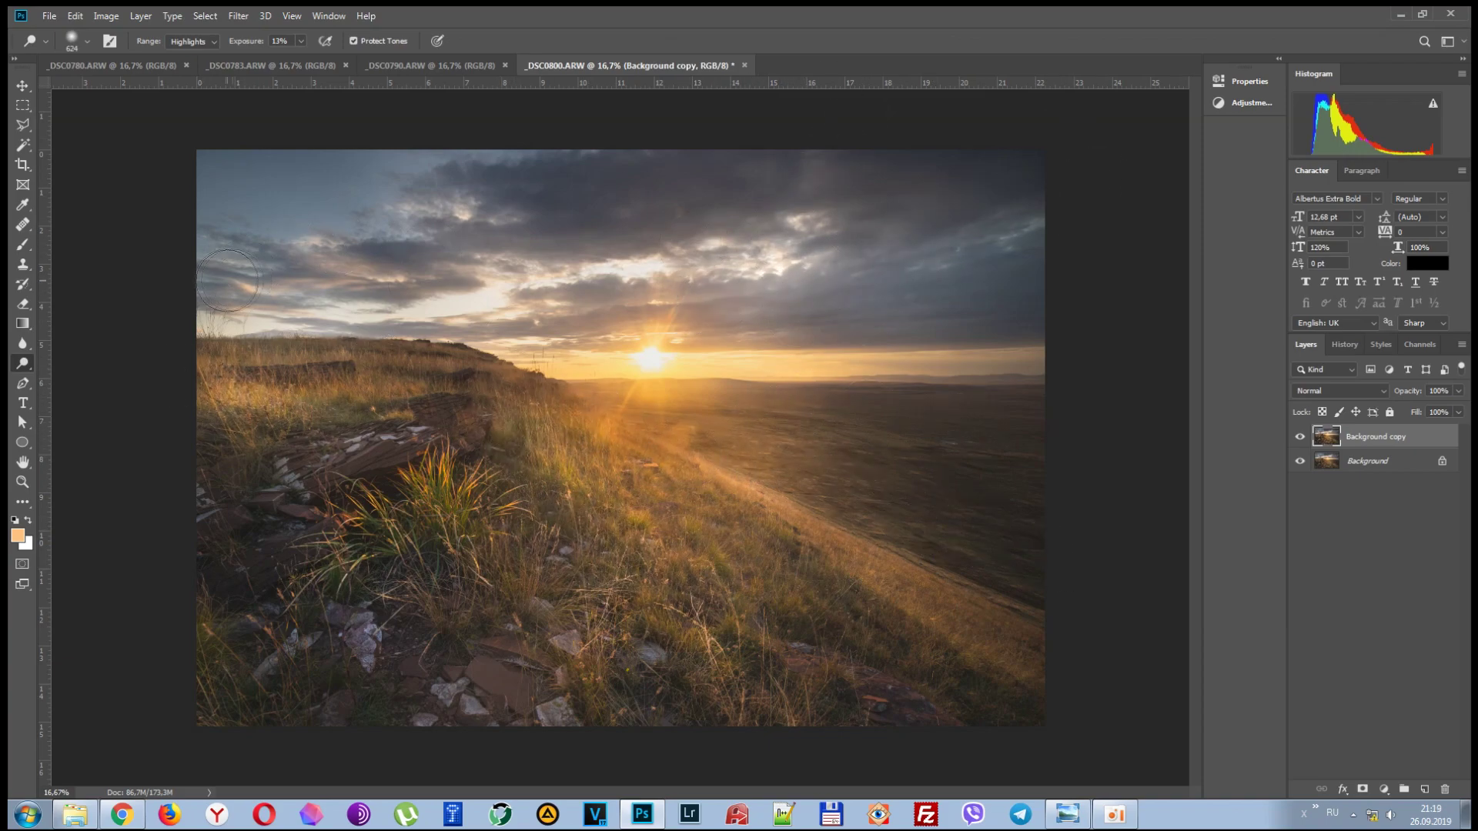
pyautogui.moveTo(240, 281); pyautogui.dragTo(486, 223)
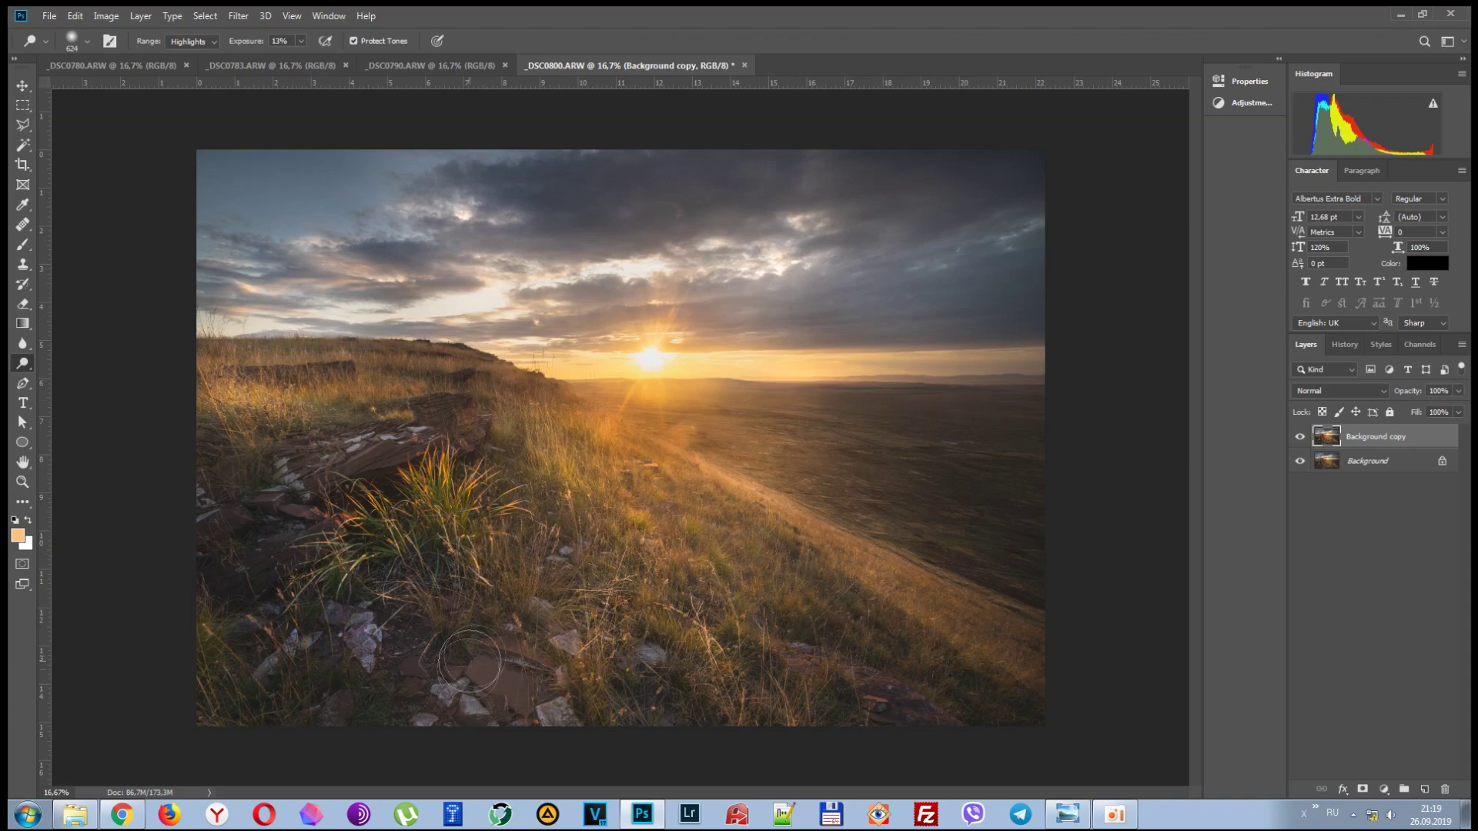
pyautogui.click(1299, 437)
pyautogui.click(1298, 437)
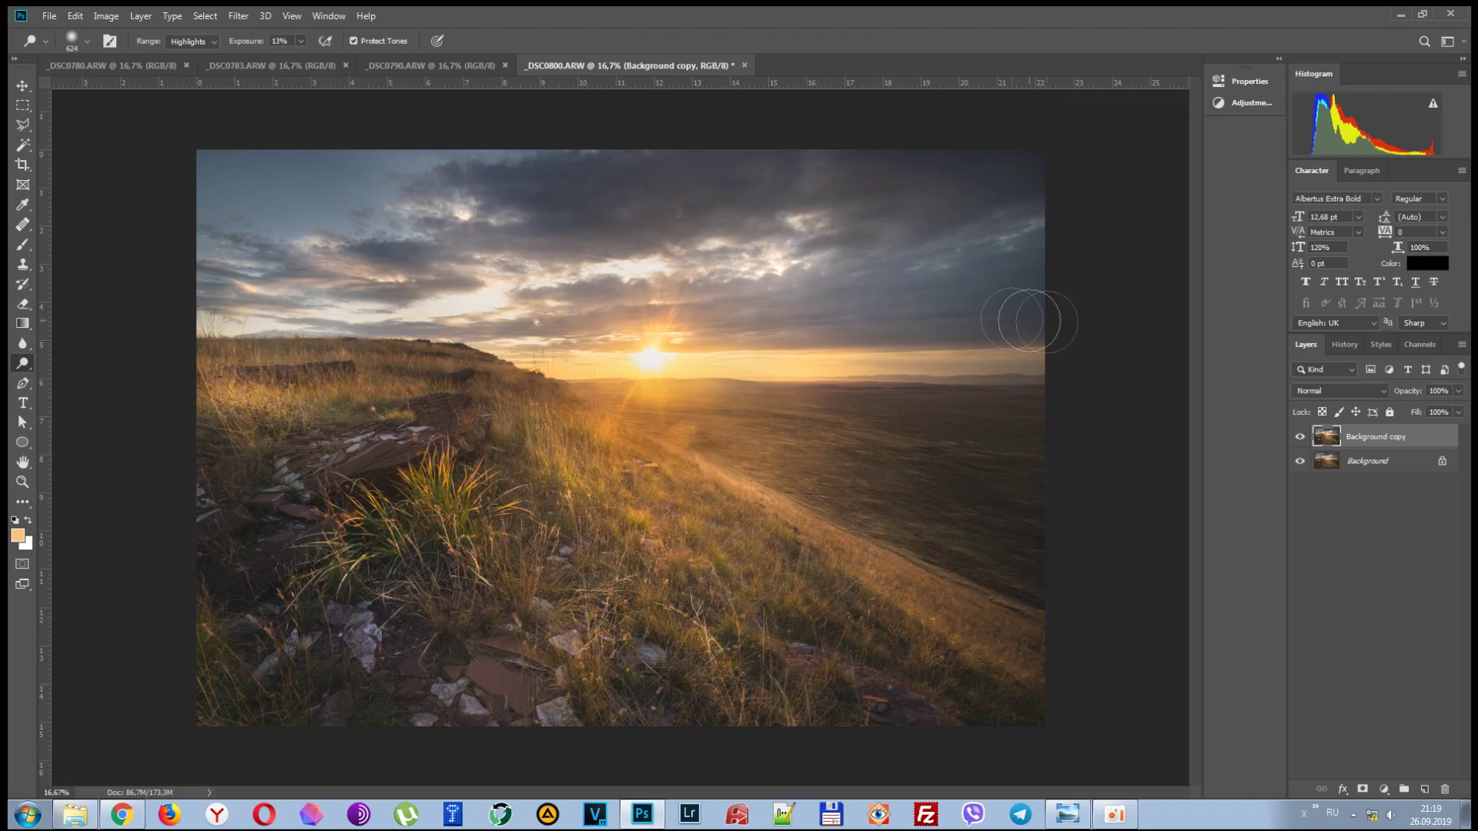
# Switch to the Burn tool for Shadows at 8% exposure and enlarge its brush to 1800 px.
pyautogui.rightClick(23, 364)
pyautogui.click(73, 378)
pyautogui.press(']')
pyautogui.press(']')
pyautogui.press(']')
pyautogui.press(']')
pyautogui.press(']')
pyautogui.press(']')
pyautogui.press(']')
pyautogui.press(']')
pyautogui.press(']')
pyautogui.press(']')
pyautogui.press(']')
pyautogui.press(']')
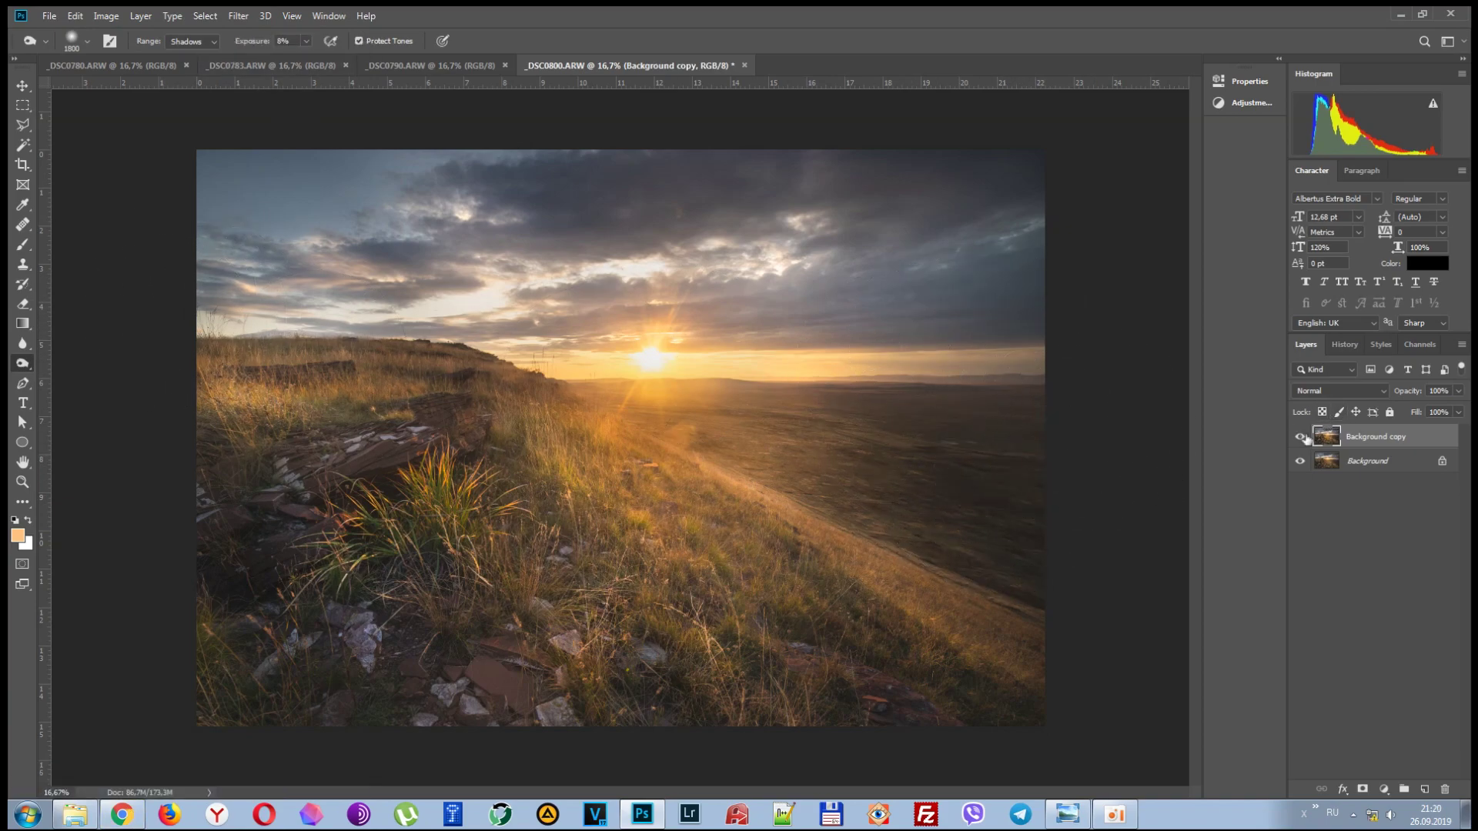
# Add a new layer and set the colour-to-transparent gradient's starting colour to ecbc55, sampled from the glow just below the sun.
pyautogui.hotkey('ctrl', 'shift', 'alt', 'n')
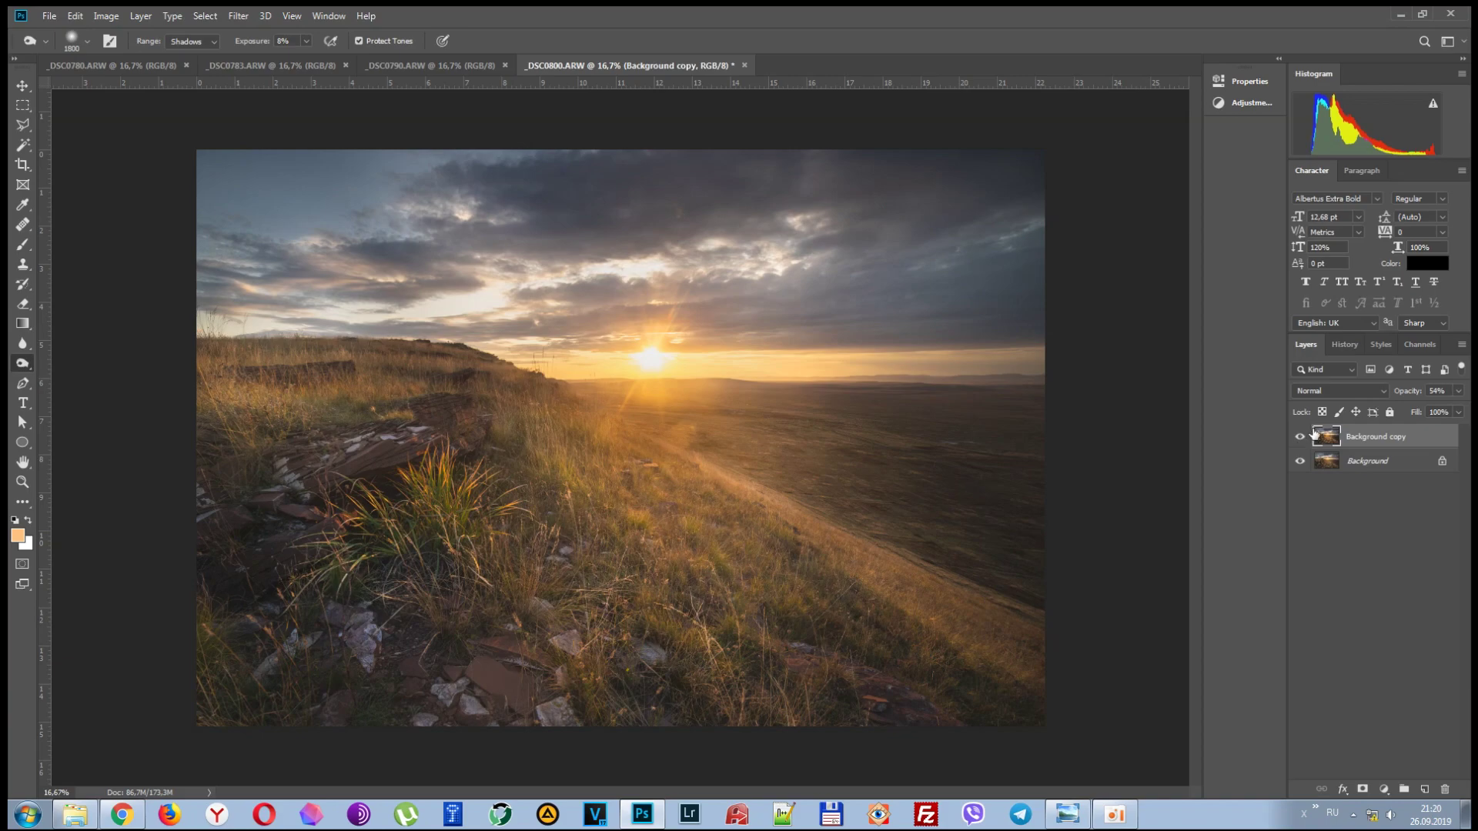
pyautogui.click(22, 324)
pyautogui.click(88, 41)
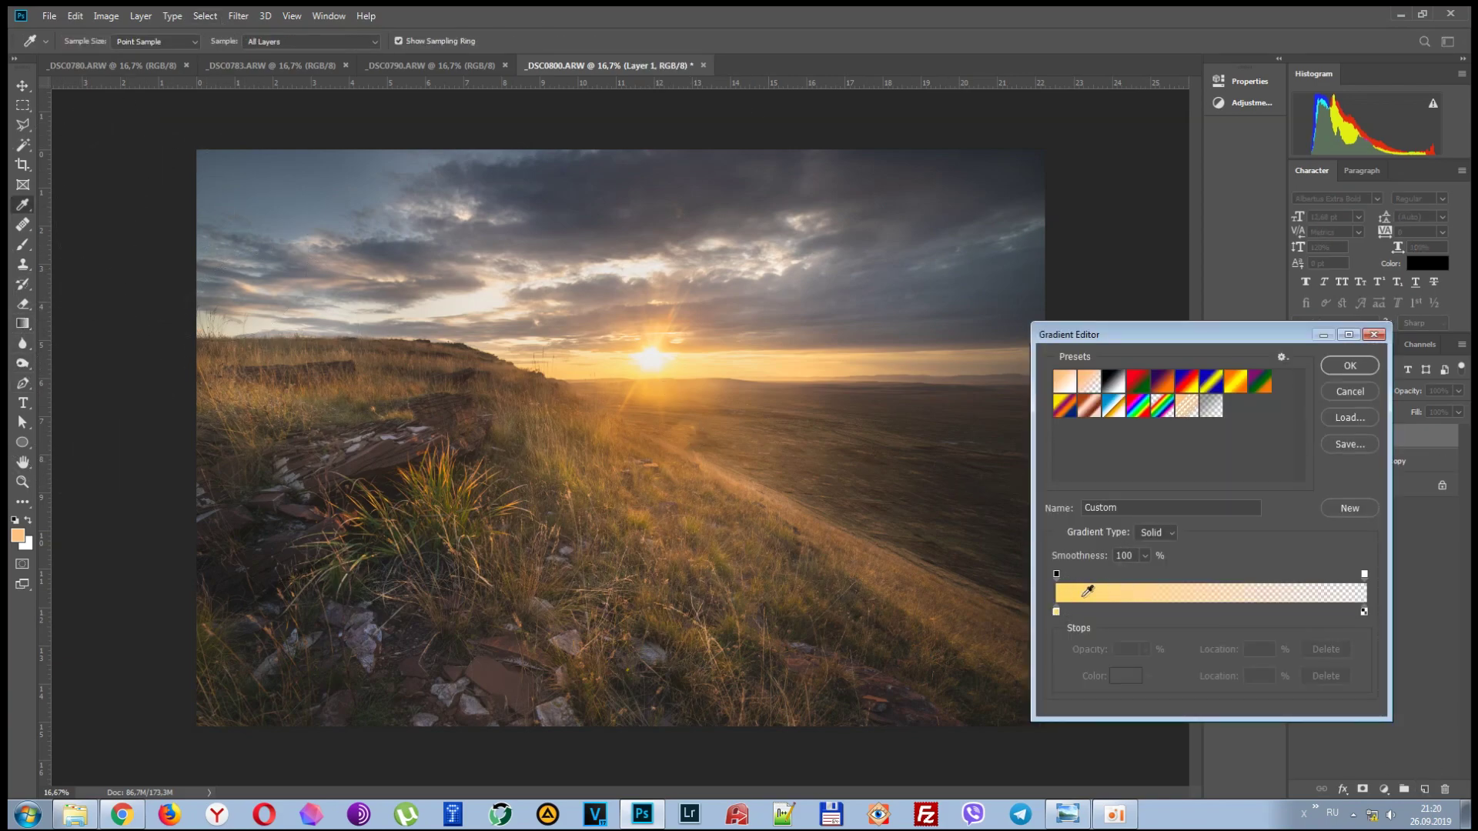
pyautogui.doubleClick(1057, 612)
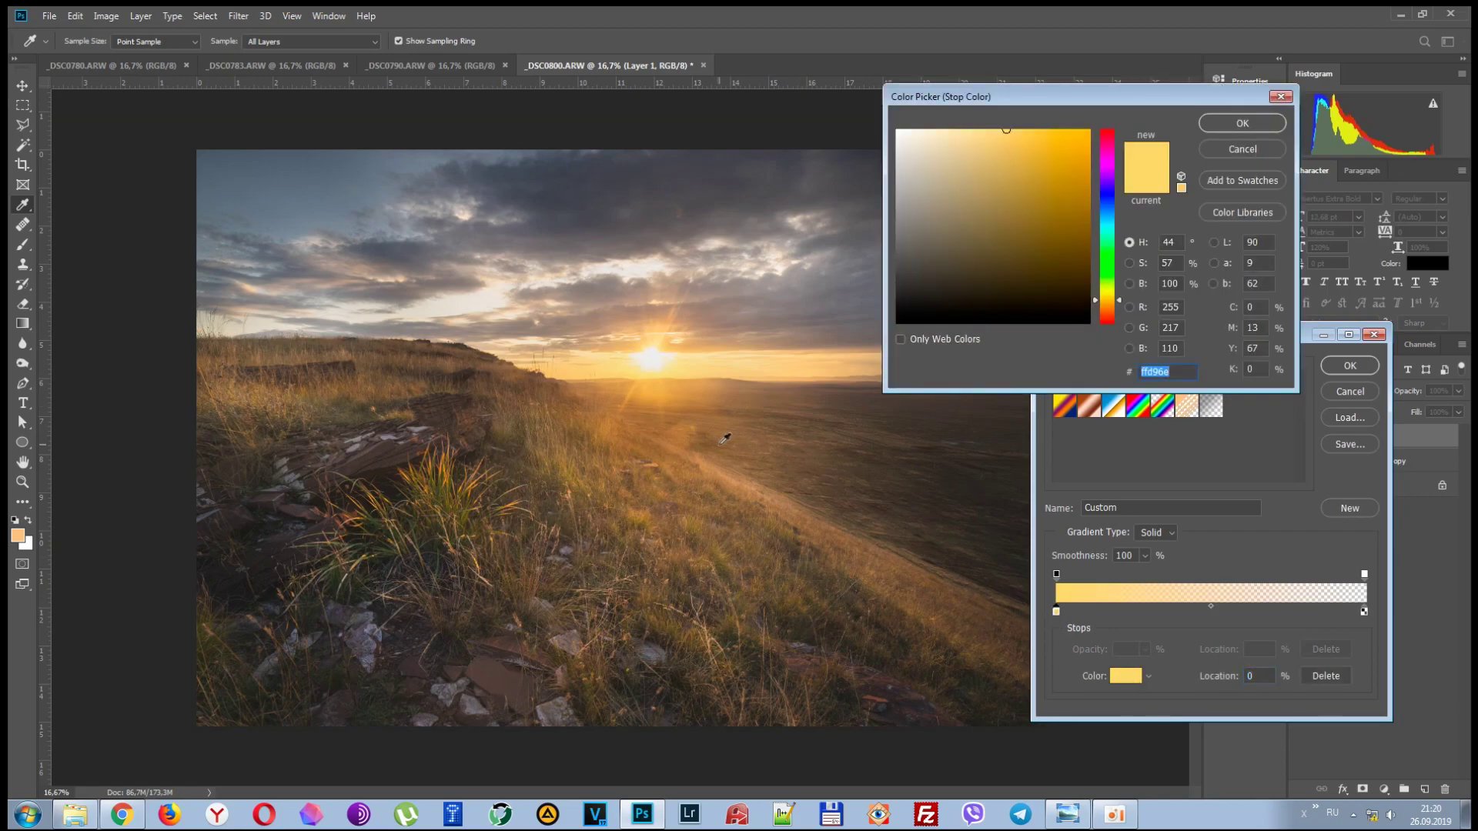
pyautogui.moveTo(691, 460); pyautogui.dragTo(648, 387)
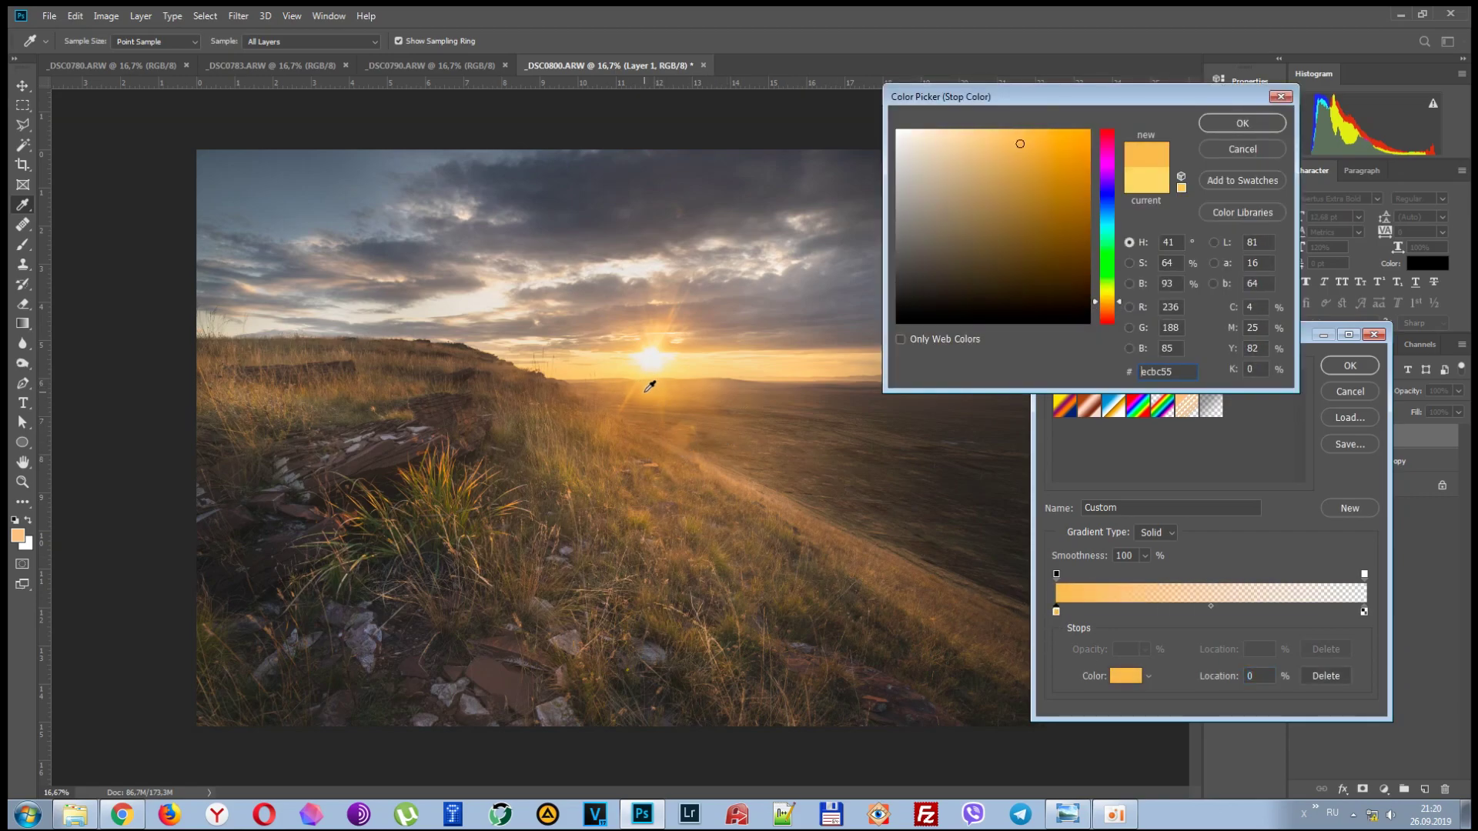
pyautogui.click(1241, 123)
pyautogui.click(1349, 367)
# Place about ten soft golden radial gradients of varying size over the foreground grass, rocks and slope on the new layer.
pyautogui.moveTo(371, 461); pyautogui.dragTo(444, 518)
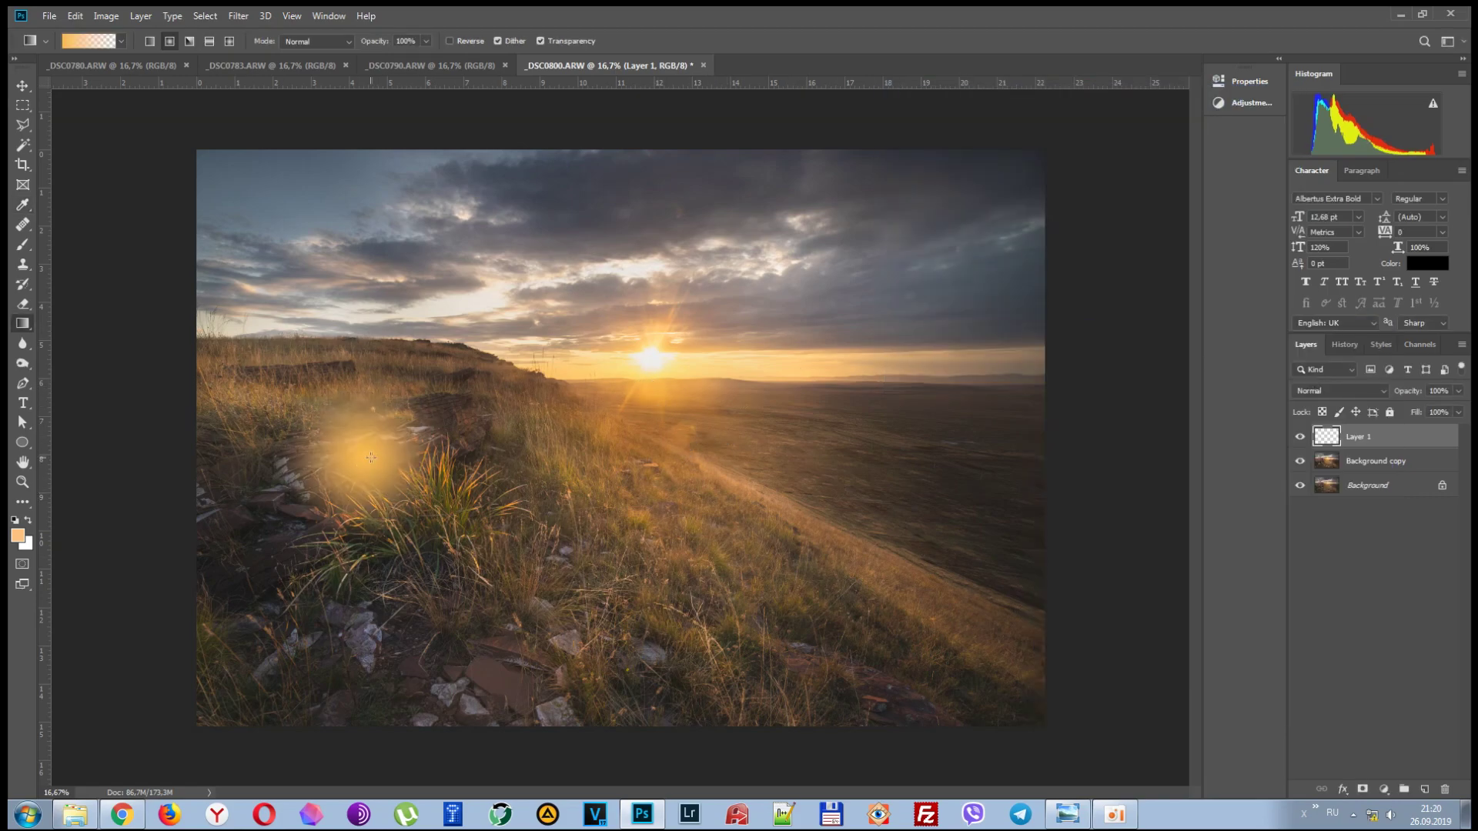
pyautogui.moveTo(479, 471); pyautogui.dragTo(524, 512)
pyautogui.moveTo(412, 504); pyautogui.dragTo(395, 573)
pyautogui.moveTo(712, 554); pyautogui.dragTo(666, 678)
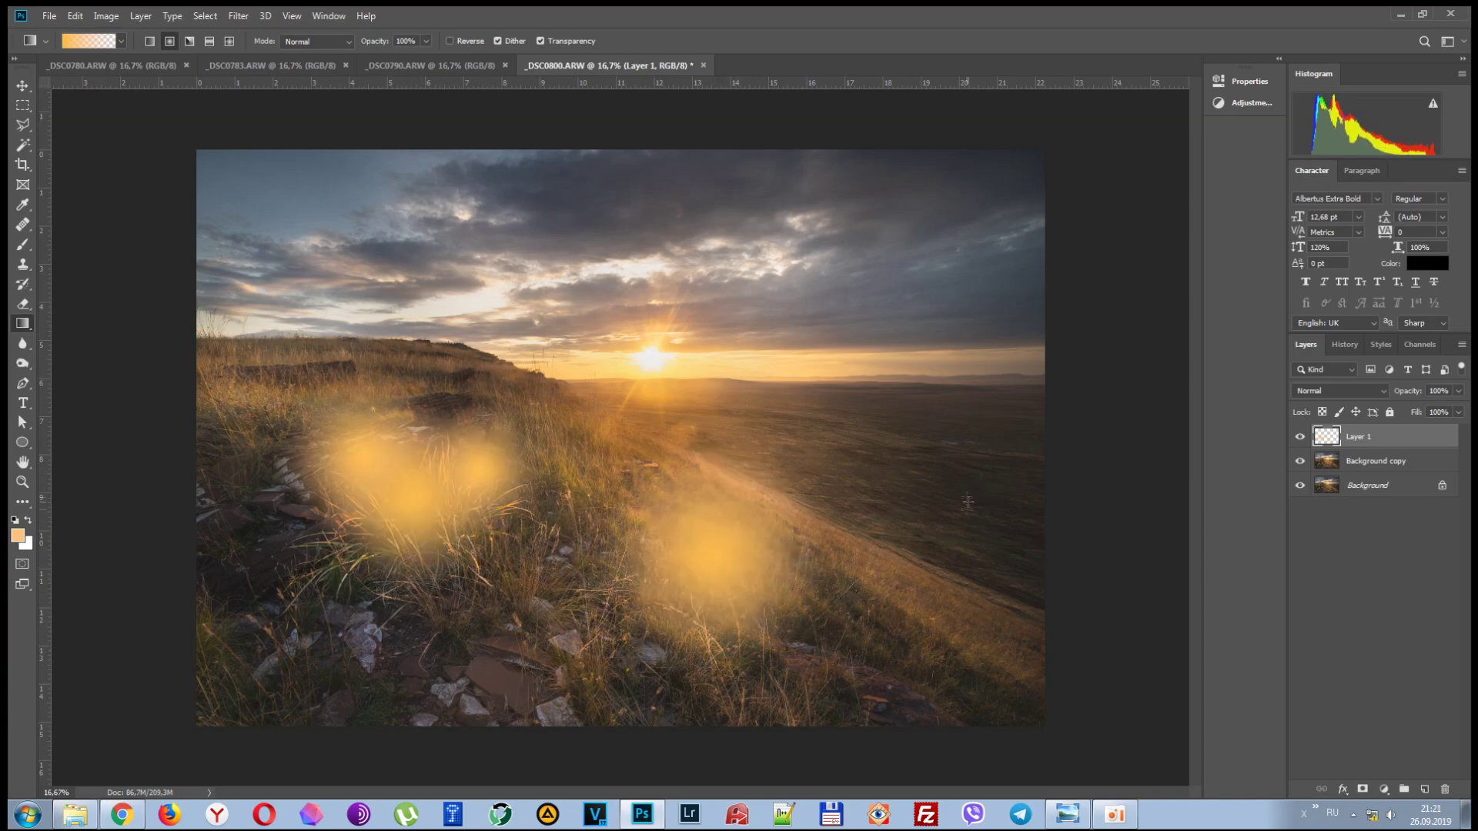
pyautogui.moveTo(873, 592); pyautogui.dragTo(966, 687)
pyautogui.moveTo(214, 653); pyautogui.dragTo(212, 655)
pyautogui.moveTo(245, 383); pyautogui.dragTo(302, 433)
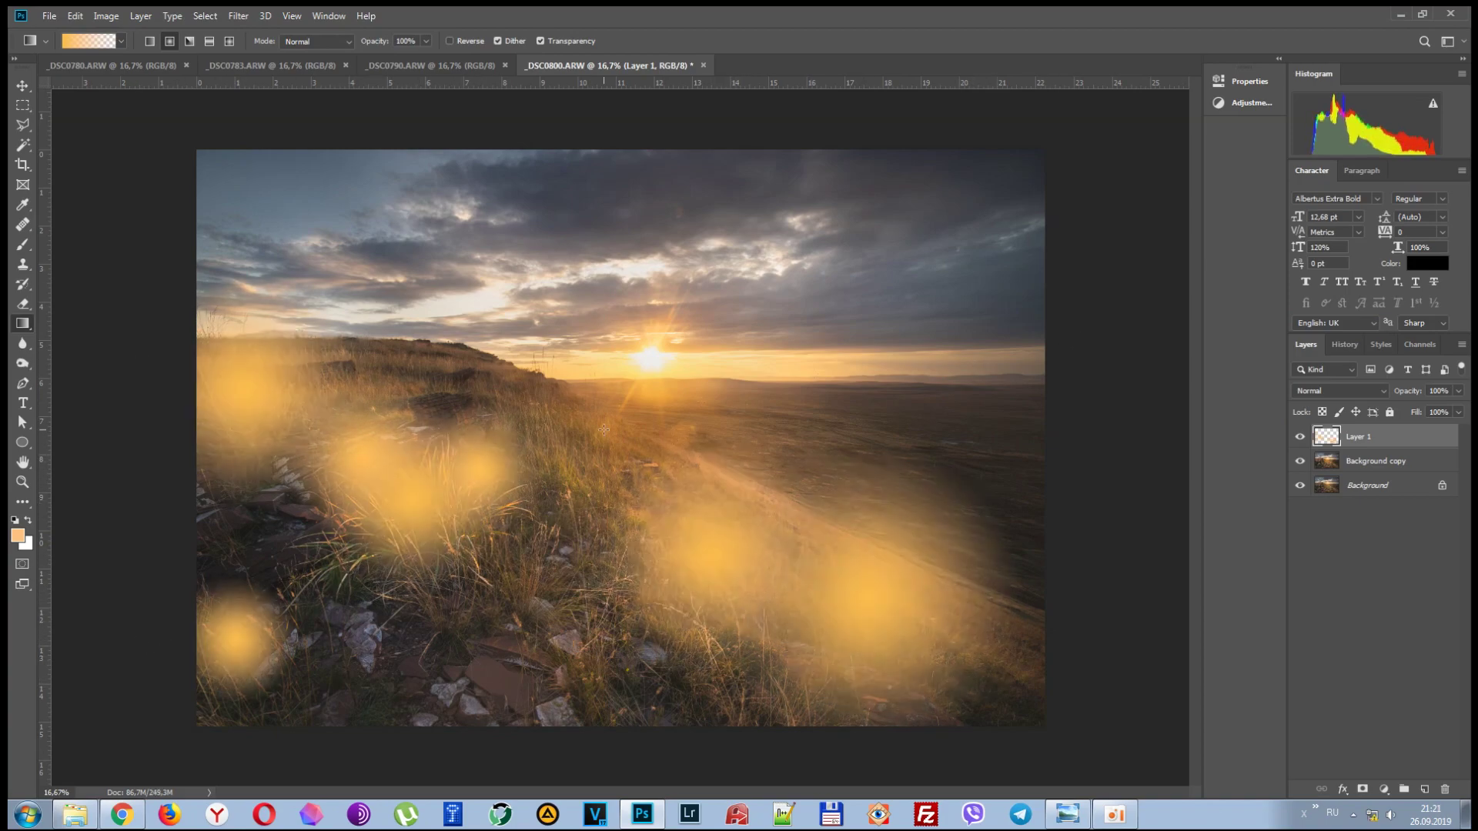
pyautogui.moveTo(605, 431); pyautogui.dragTo(656, 481)
pyautogui.moveTo(545, 435); pyautogui.dragTo(581, 474)
pyautogui.moveTo(647, 486); pyautogui.dragTo(685, 524)
# Blend the golden gradient layer in Soft Light mode at 22% opacity, and merge the visible layers into the Background.
pyautogui.click(1338, 390)
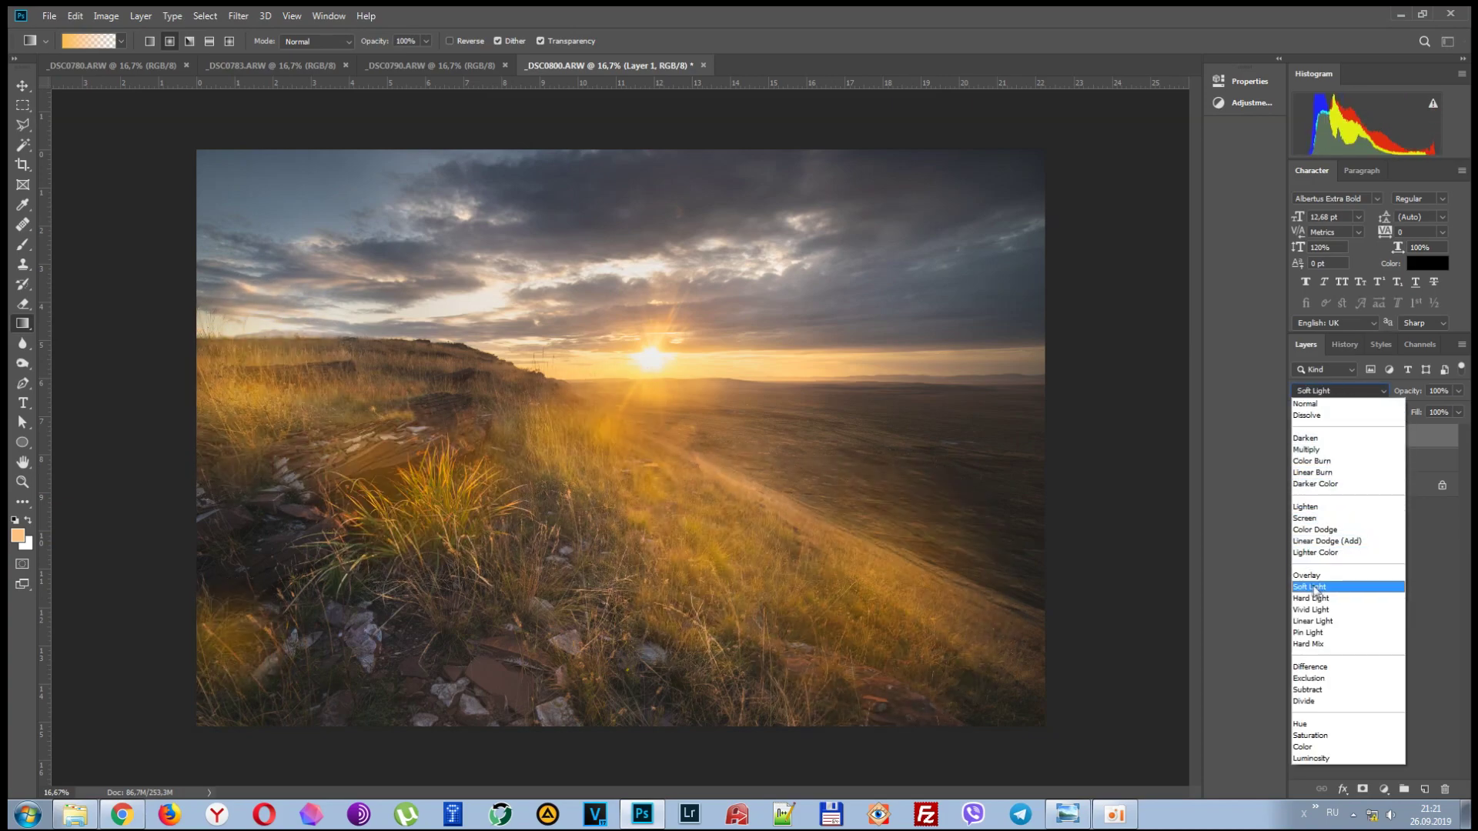
pyautogui.click(1316, 589)
pyautogui.click(1458, 391)
pyautogui.moveTo(1433, 408); pyautogui.dragTo(1405, 412)
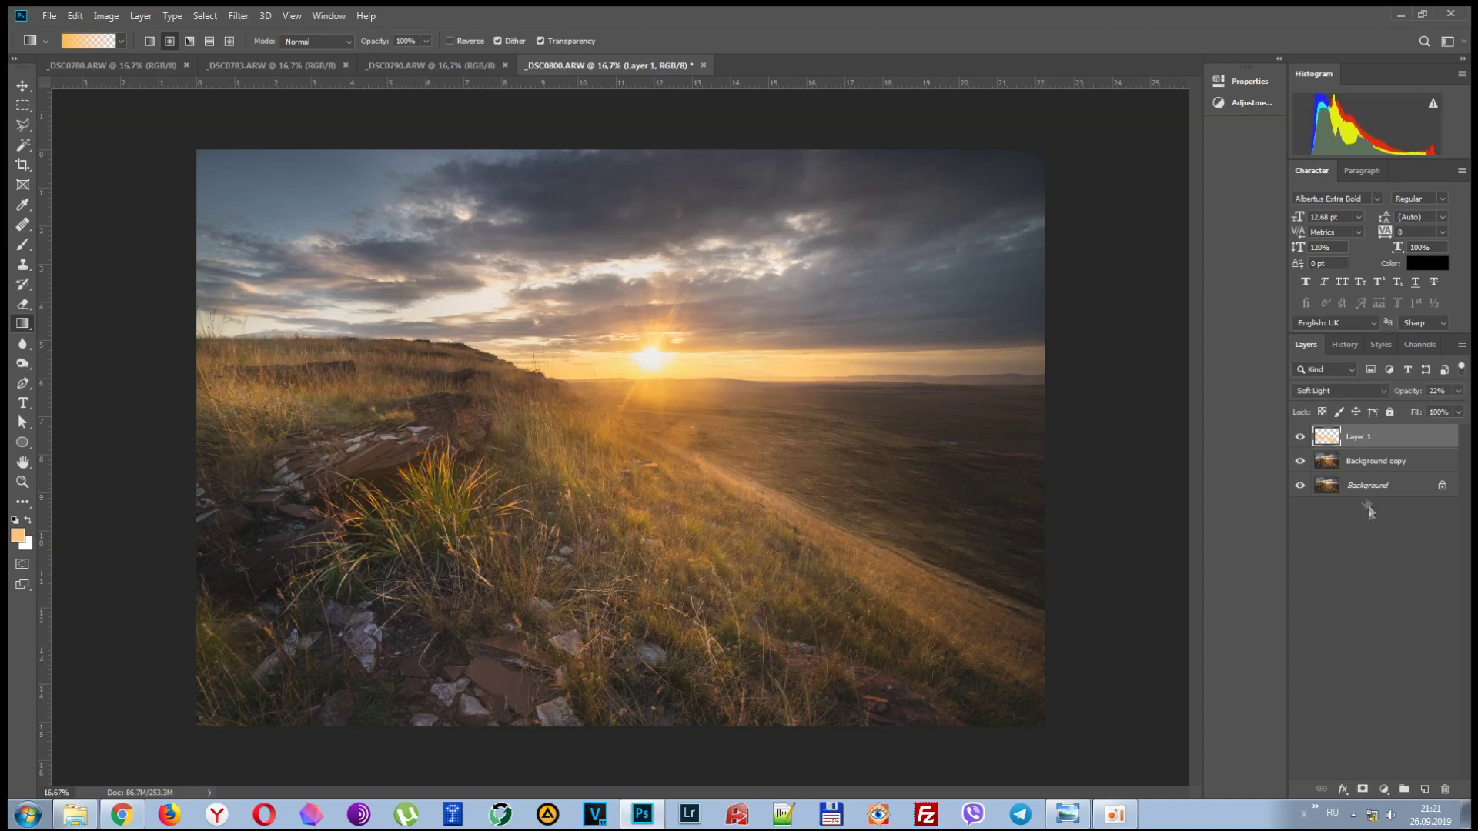
pyautogui.rightClick(1373, 462)
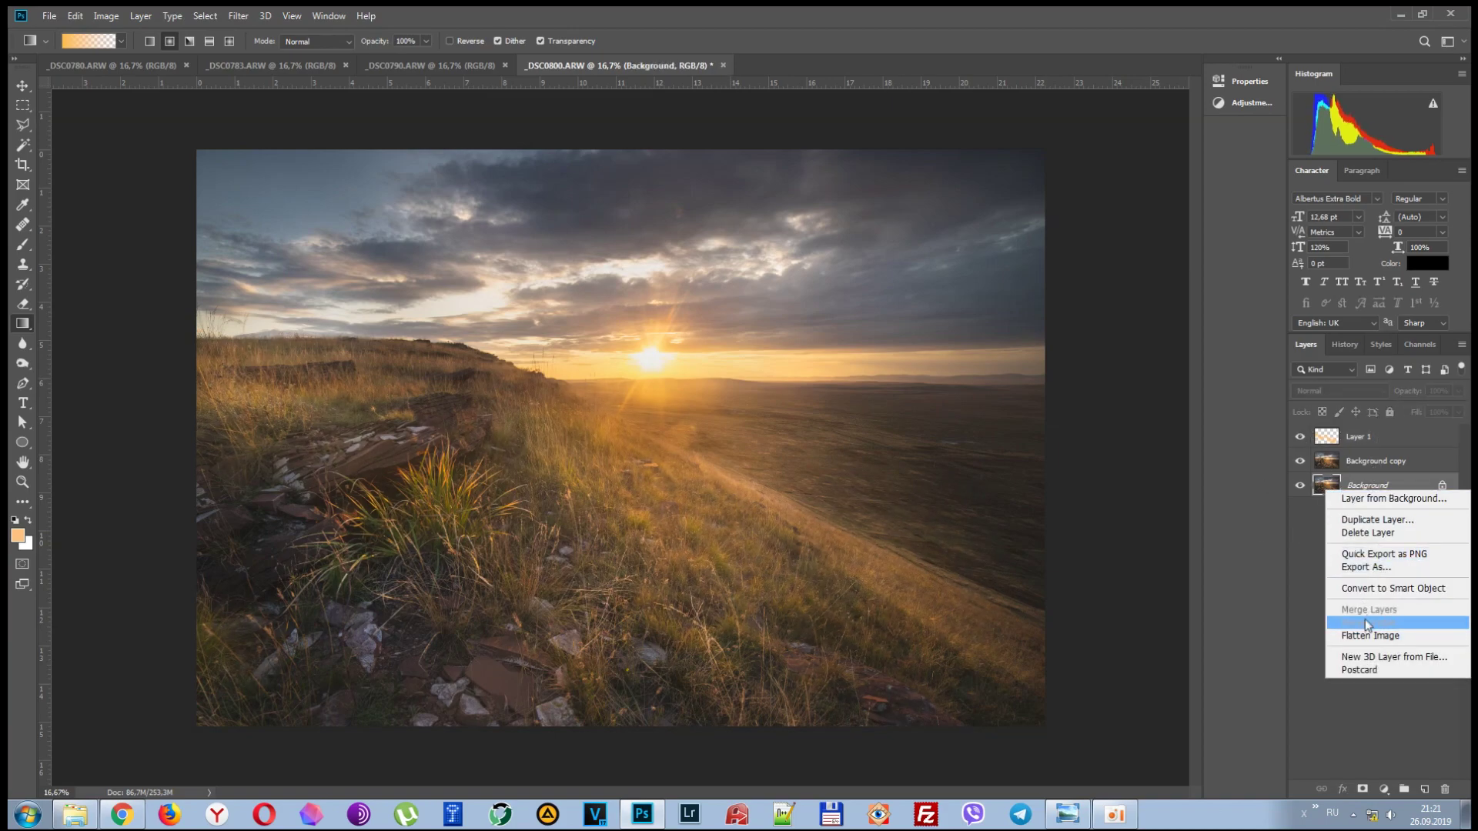
pyautogui.click(1344, 630)
# Sharpen the merged photo with the basic Sharpen filter.
pyautogui.click(238, 15)
pyautogui.moveTo(385, 279)
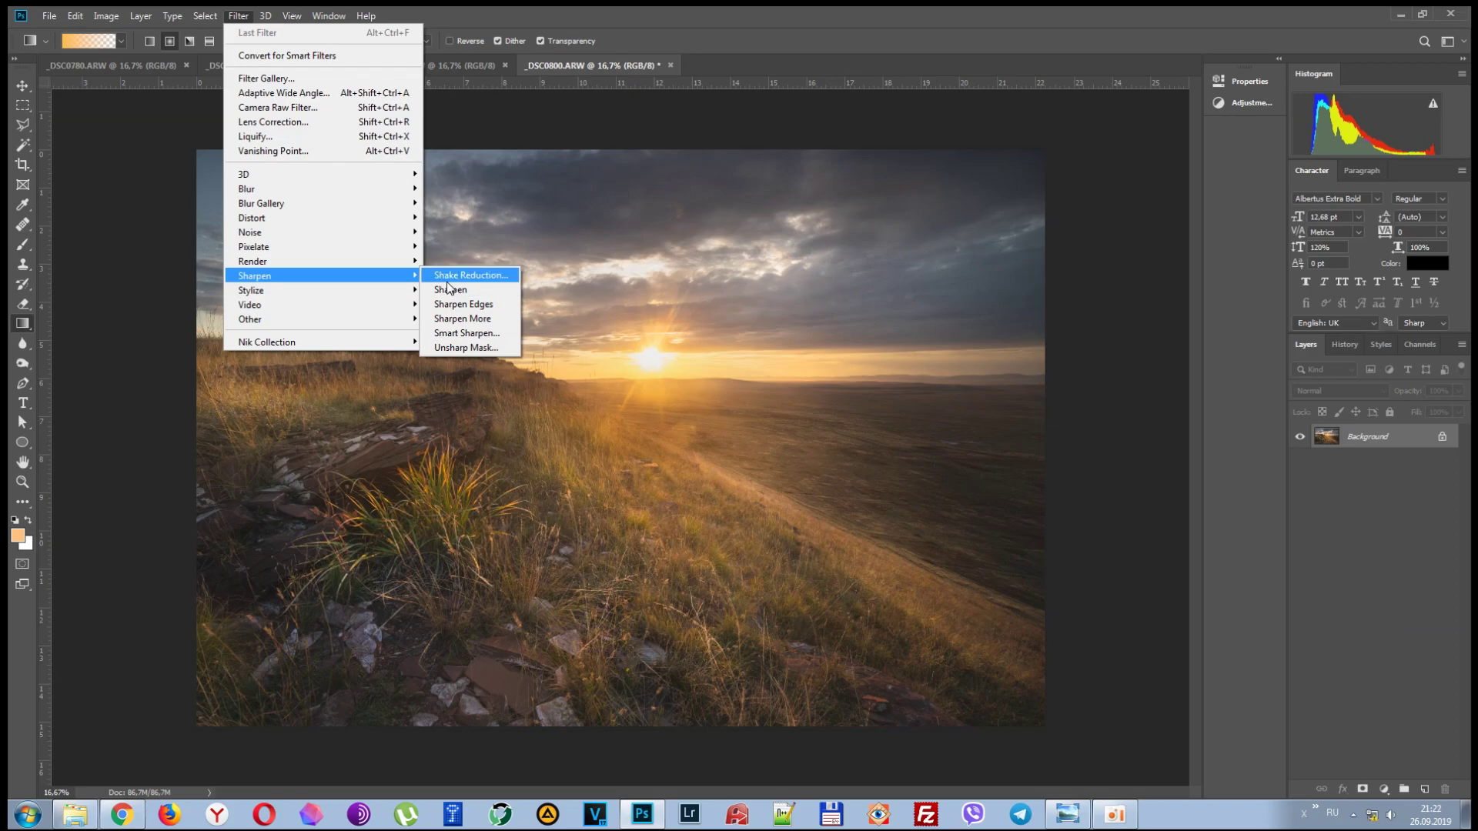
pyautogui.click(465, 333)
pyautogui.moveTo(238, 15)
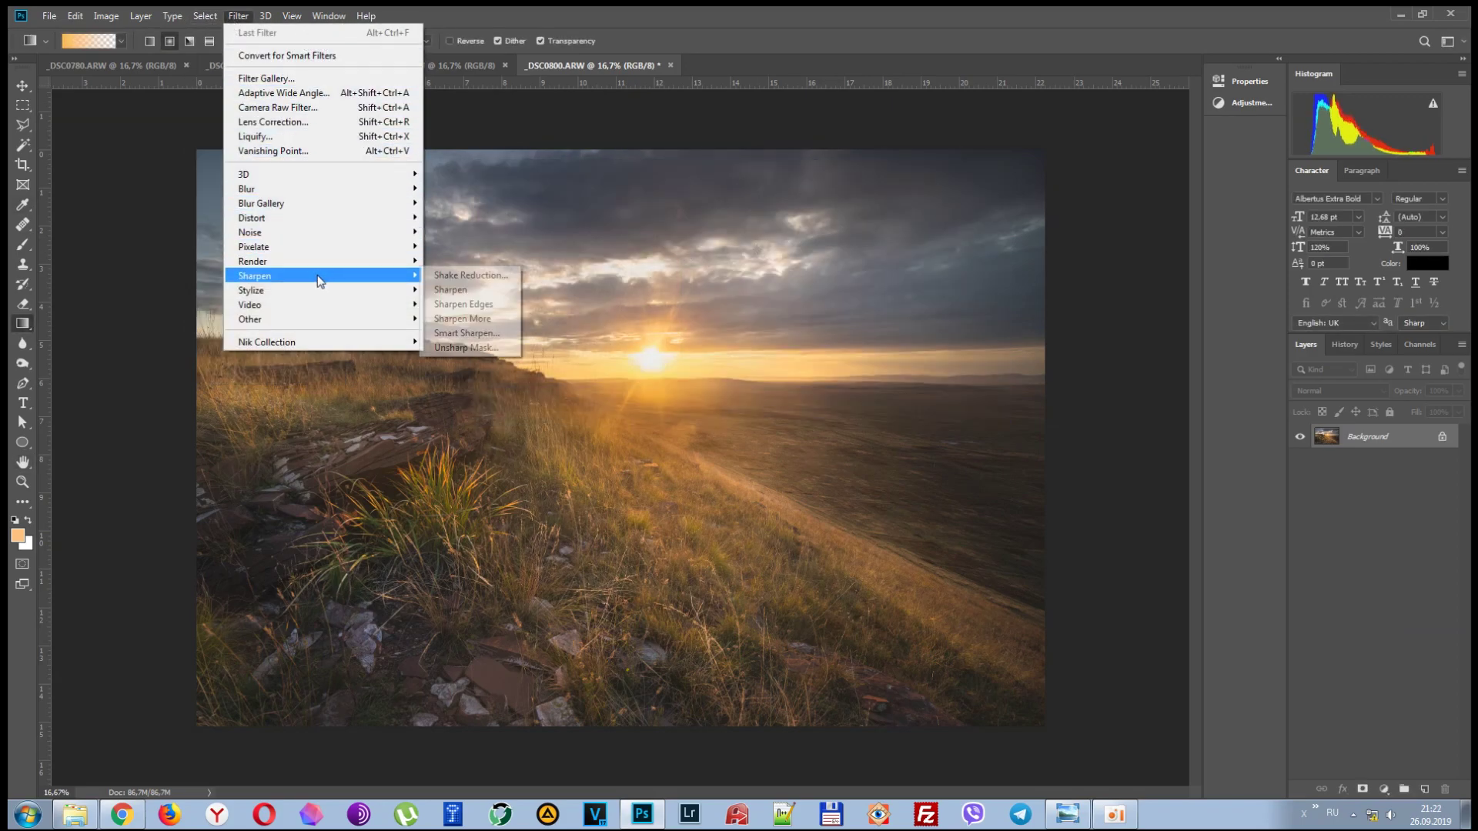
pyautogui.click(440, 292)
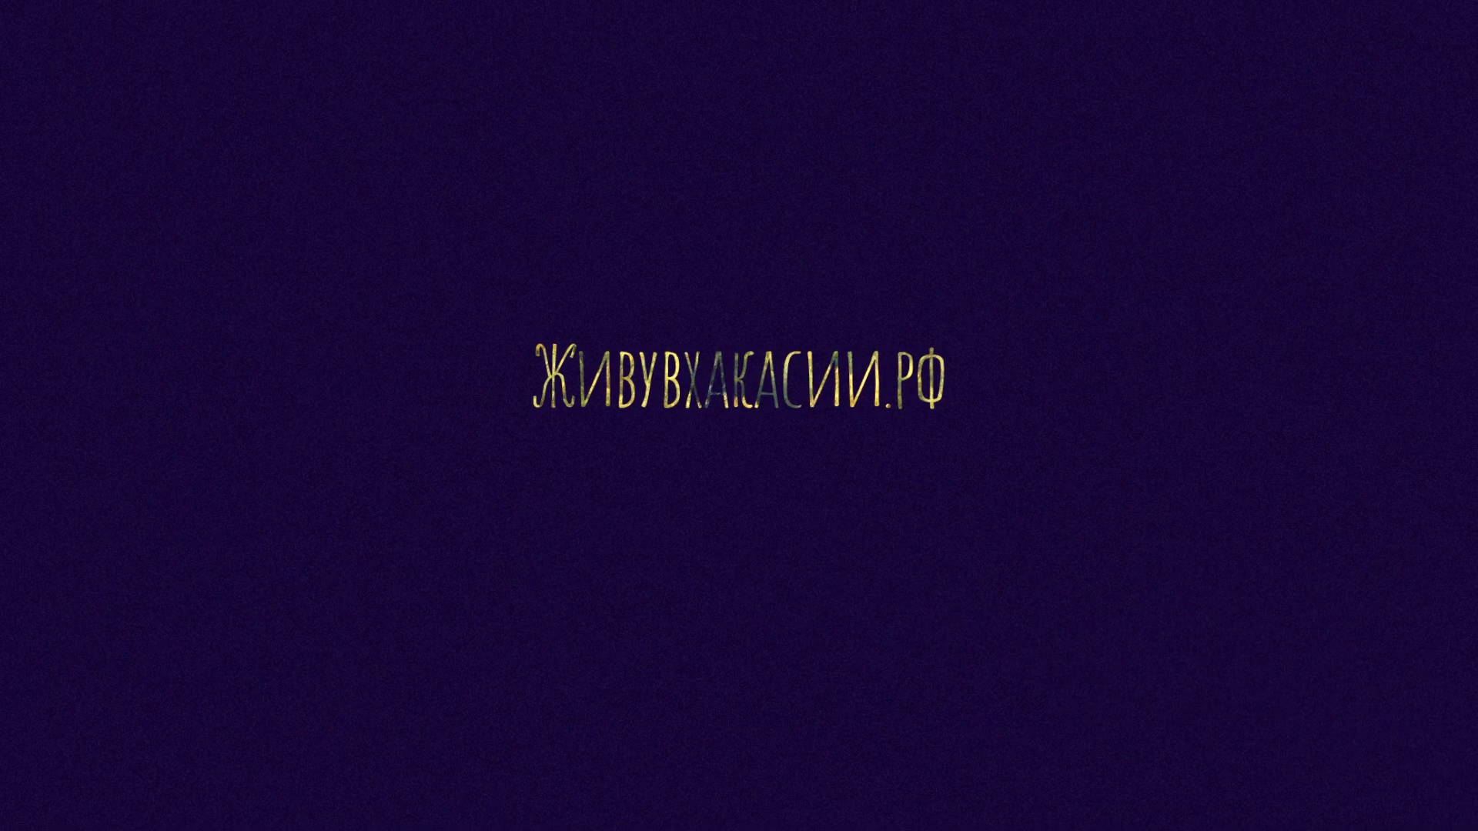